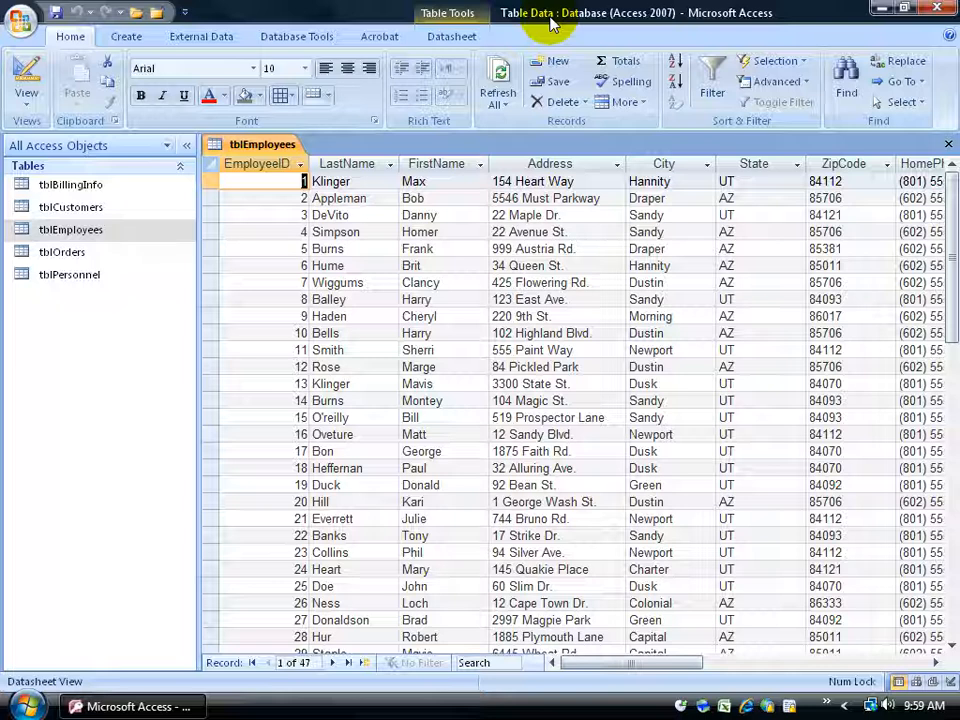
Close the current database and open the Table Data database from the Exercises folder on the Desktop.
{"action": "left_click", "coordinate": [21, 22]}
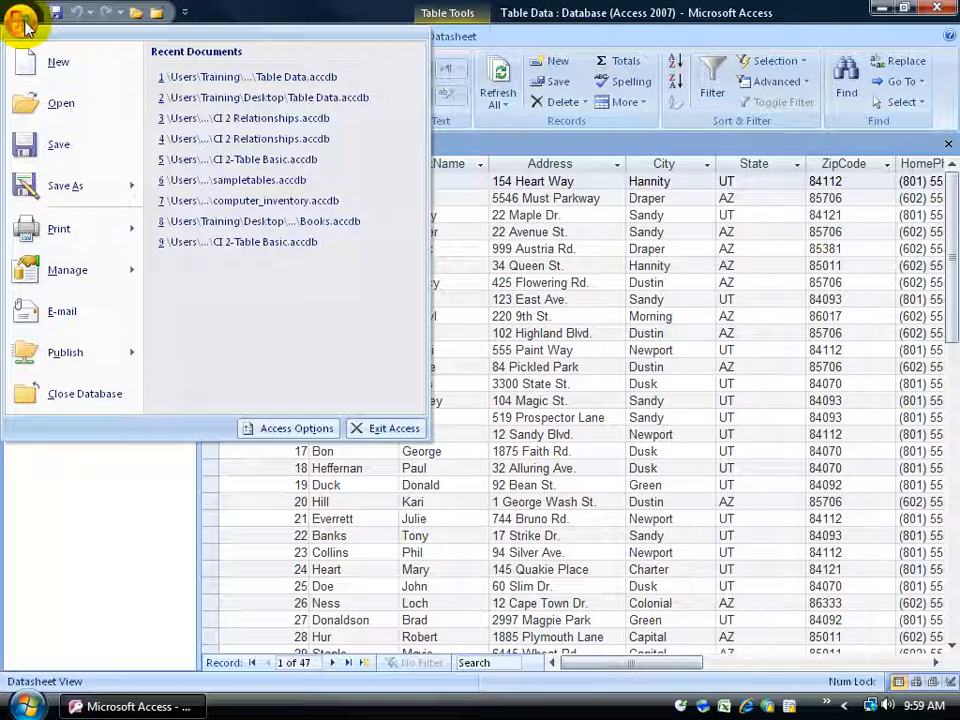
{"action": "left_click", "coordinate": [86, 398]}
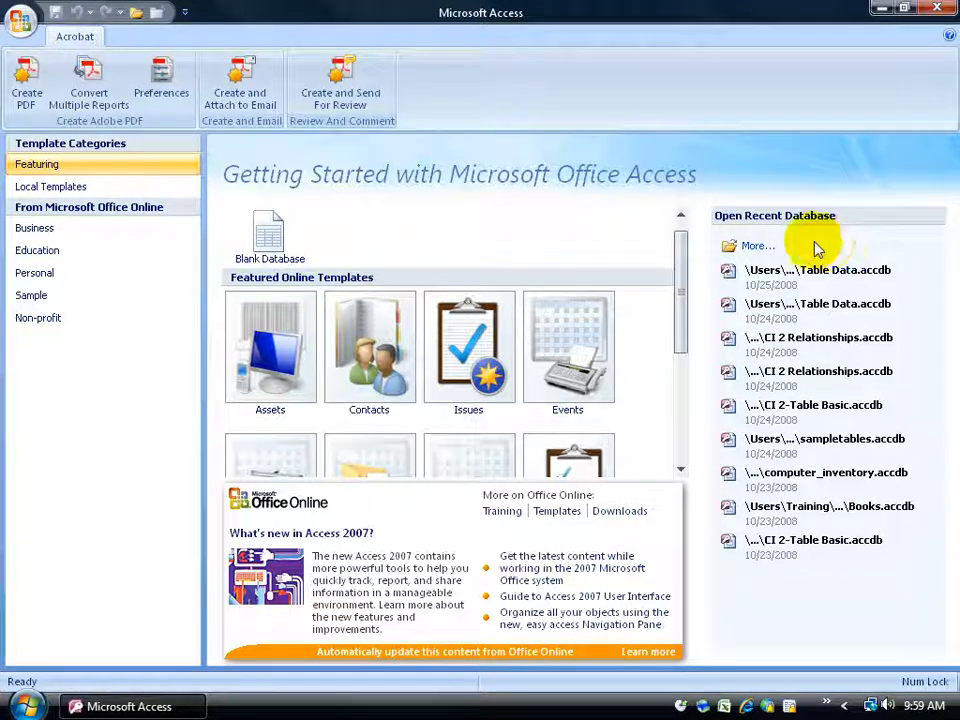
{"action": "left_click", "coordinate": [22, 20]}
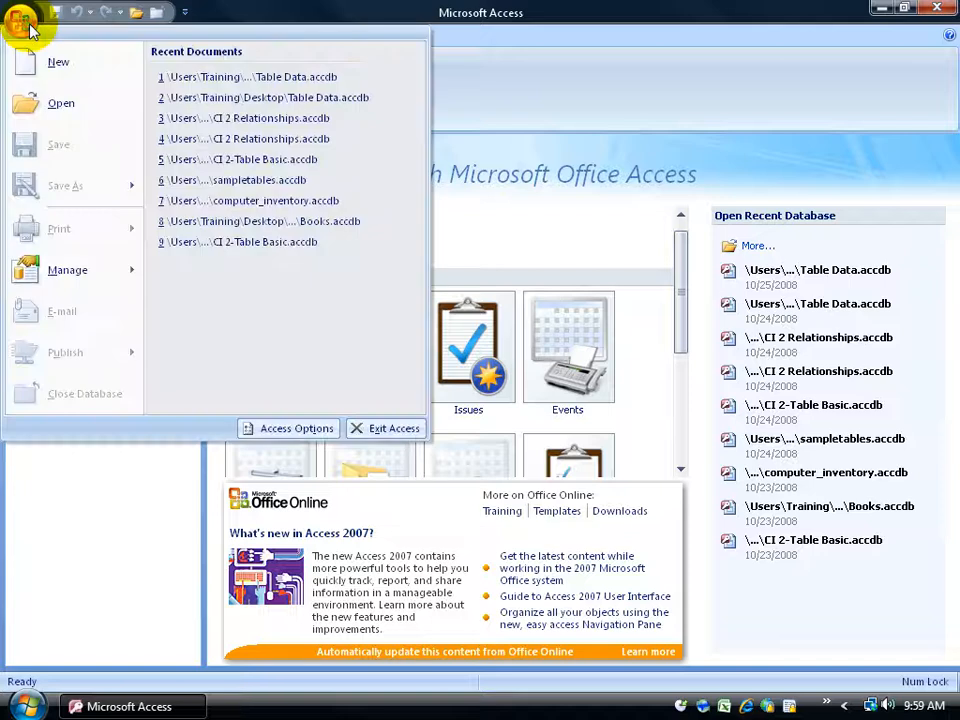
{"action": "left_click", "coordinate": [137, 20]}
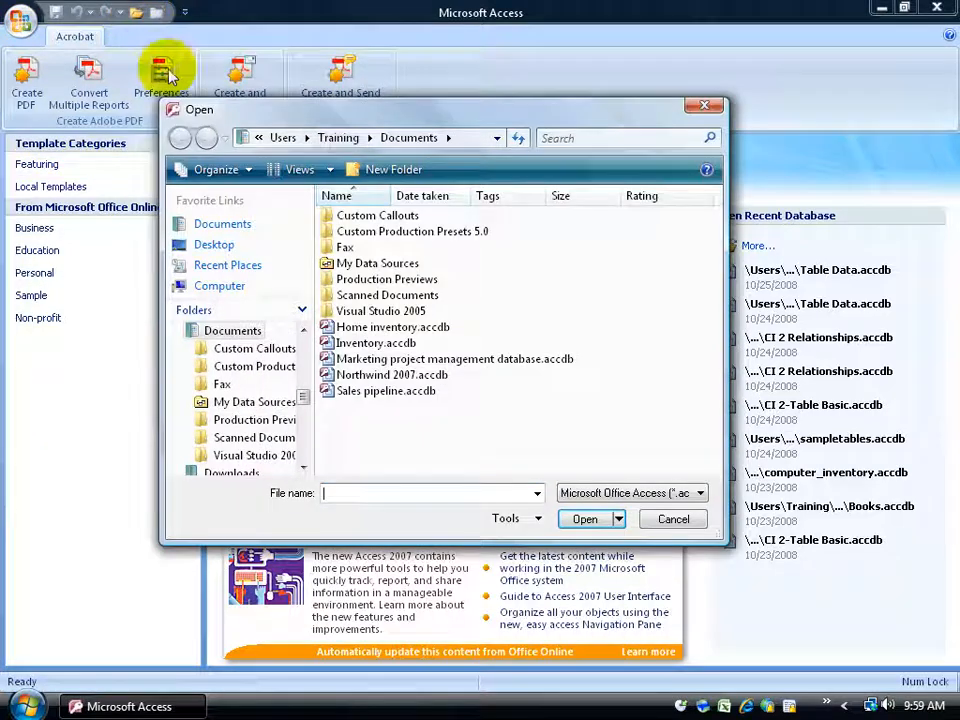
{"action": "left_click", "coordinate": [212, 244]}
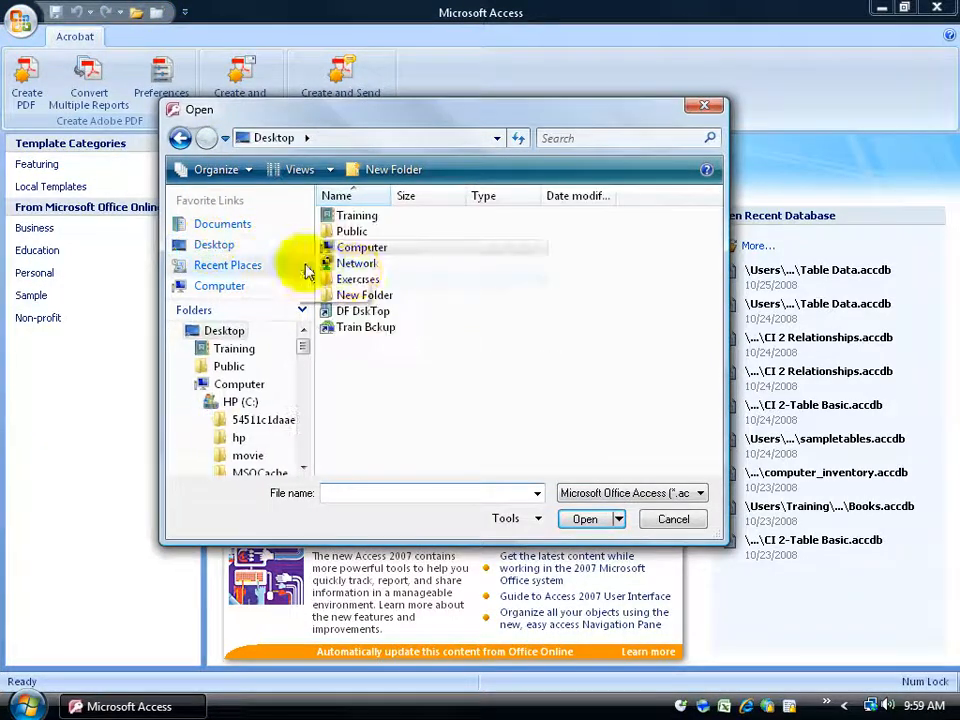
{"action": "double_click", "coordinate": [358, 279]}
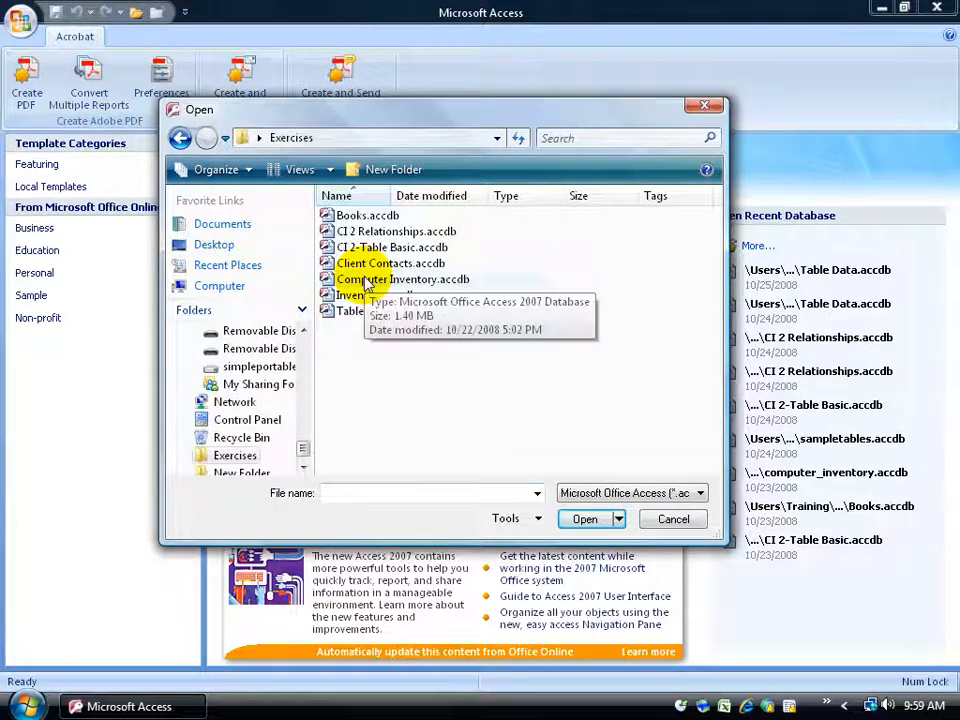
{"action": "double_click", "coordinate": [360, 312]}
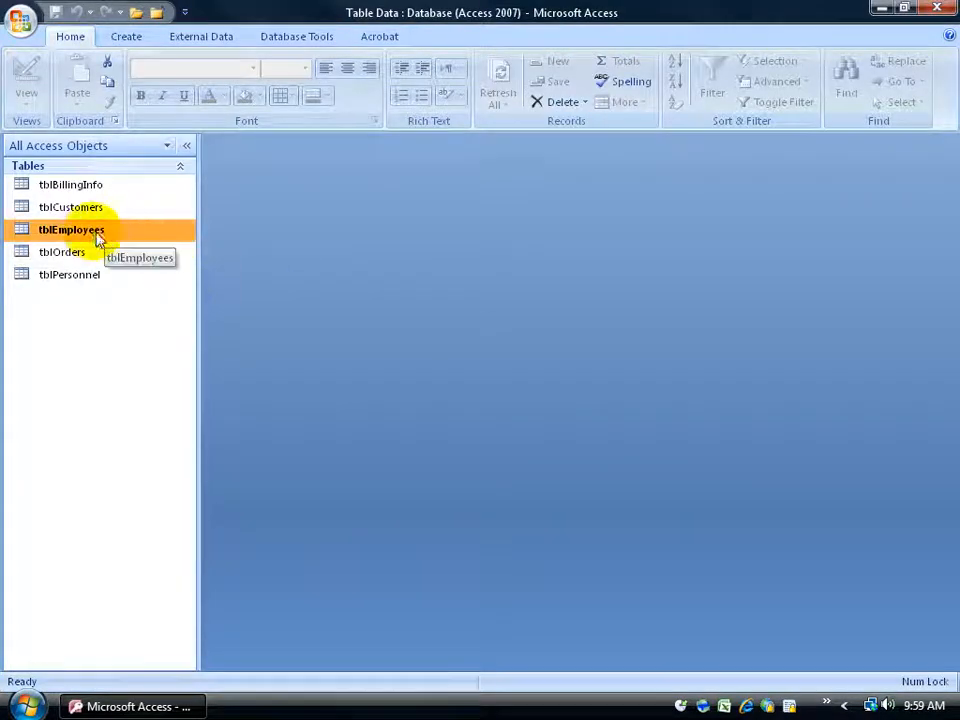
Open the tblEmployees table and switch it between Design view and Datasheet view, ending in Datasheet view.
{"action": "double_click", "coordinate": [90, 236]}
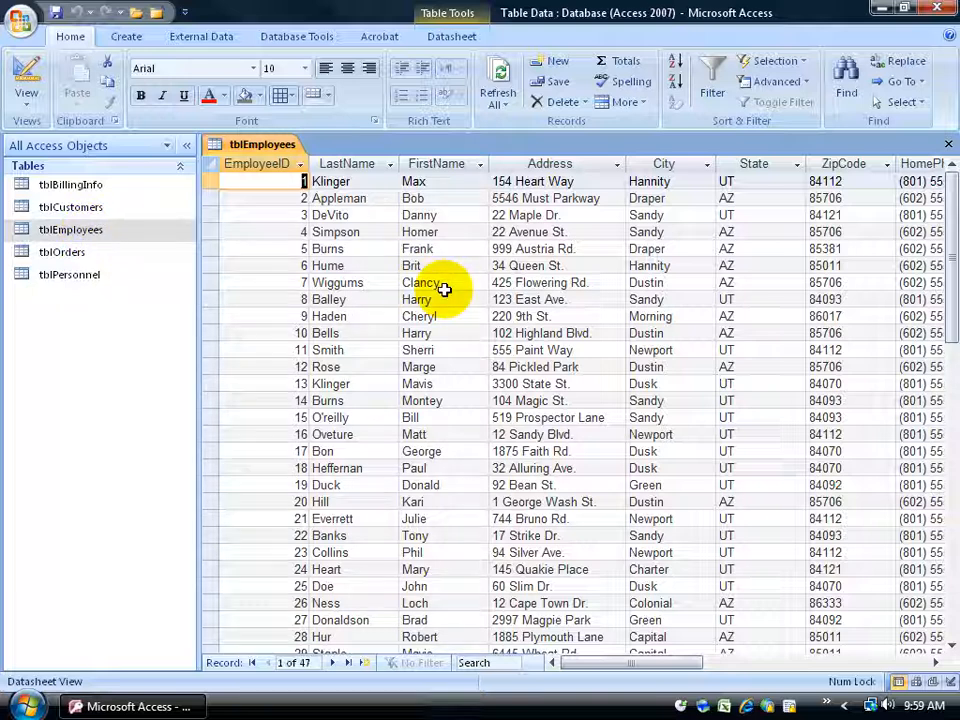
{"action": "right_click", "coordinate": [83, 229]}
{"action": "left_click", "coordinate": [110, 264]}
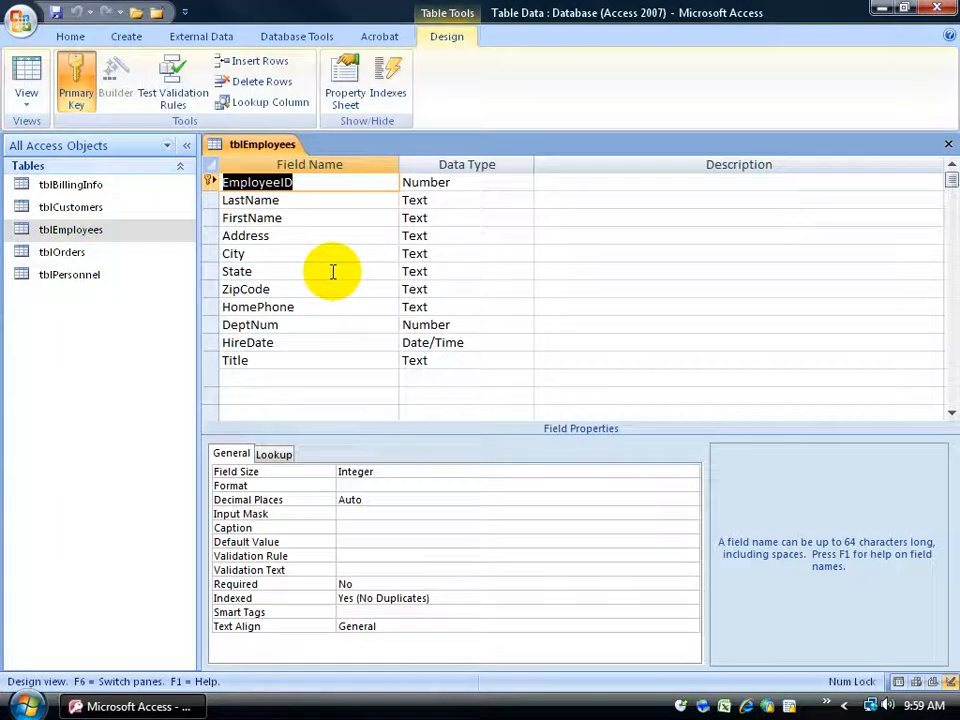
{"action": "double_click", "coordinate": [90, 229]}
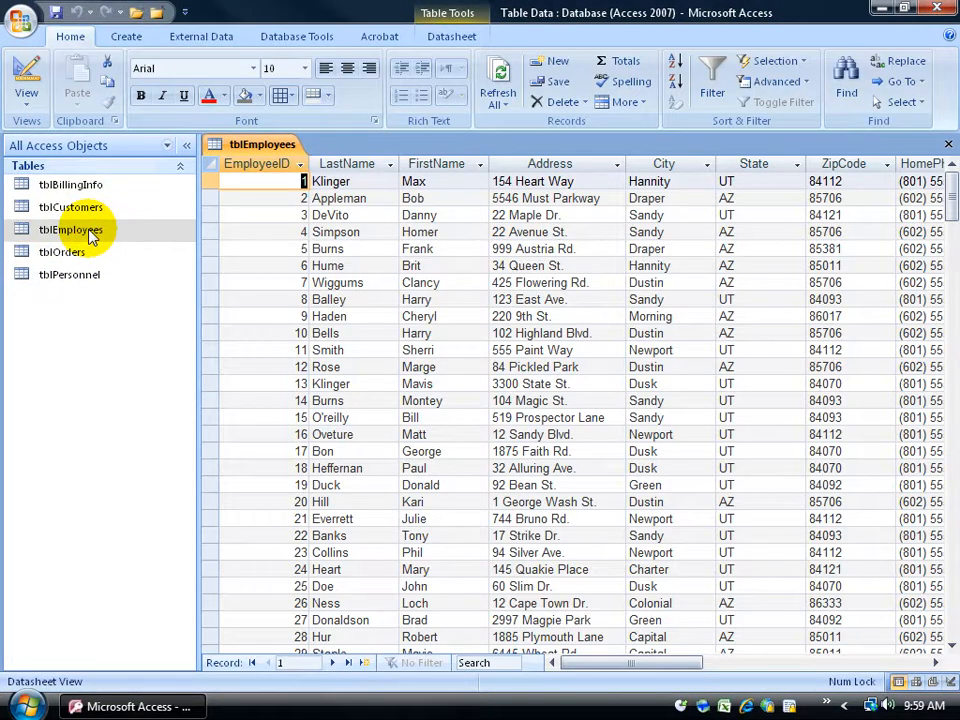
{"action": "left_click", "coordinate": [27, 73]}
{"action": "left_click", "coordinate": [27, 73]}
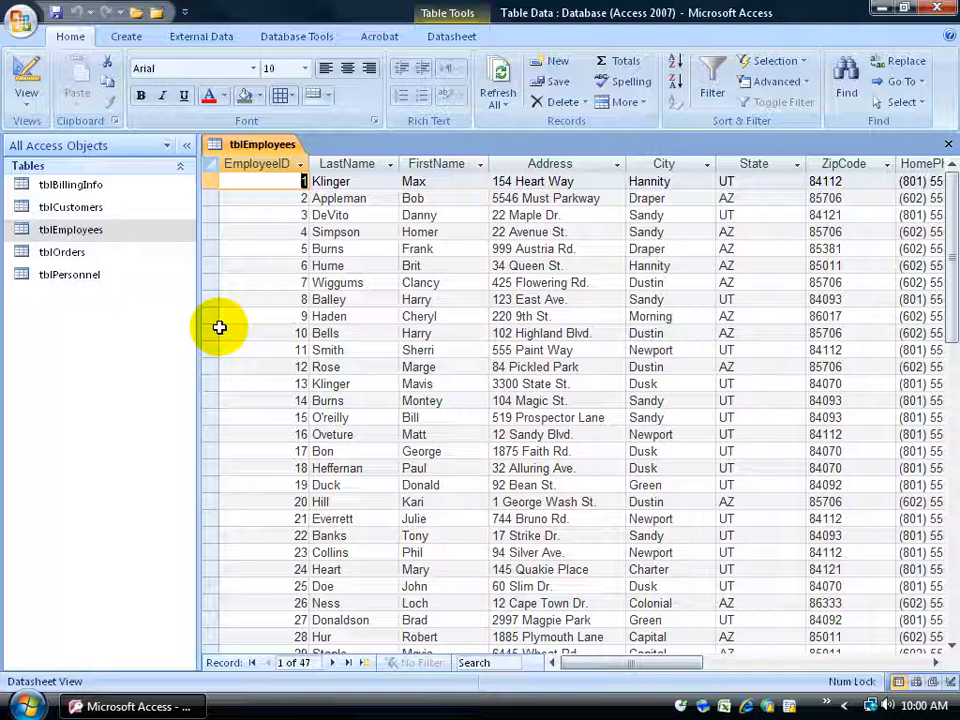
Look through the tblEmployees records and start a new blank record at the end of the table.
{"action": "left_click_drag", "start_coordinate": [948, 272], "coordinate": [945, 478]}
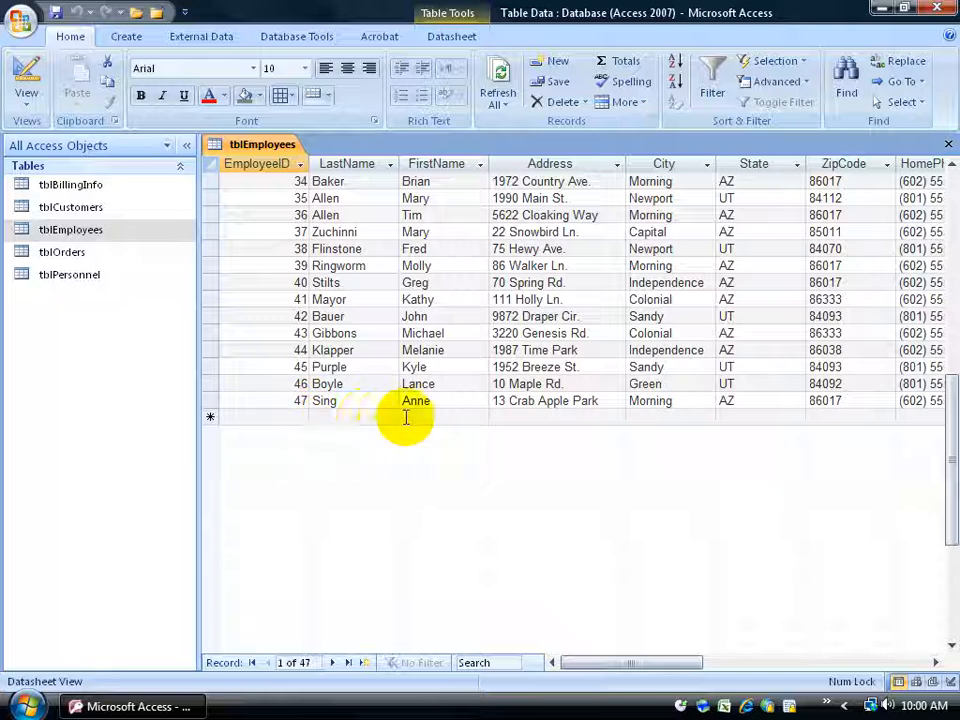
{"action": "left_click_drag", "start_coordinate": [943, 446], "coordinate": [940, 217]}
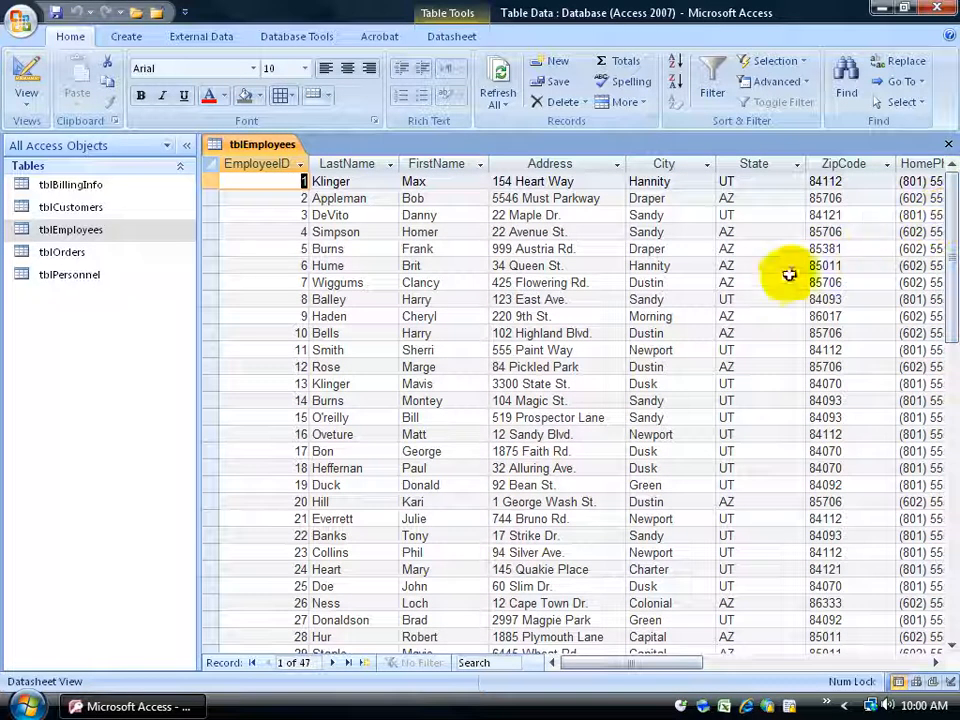
{"action": "left_click", "coordinate": [366, 668]}
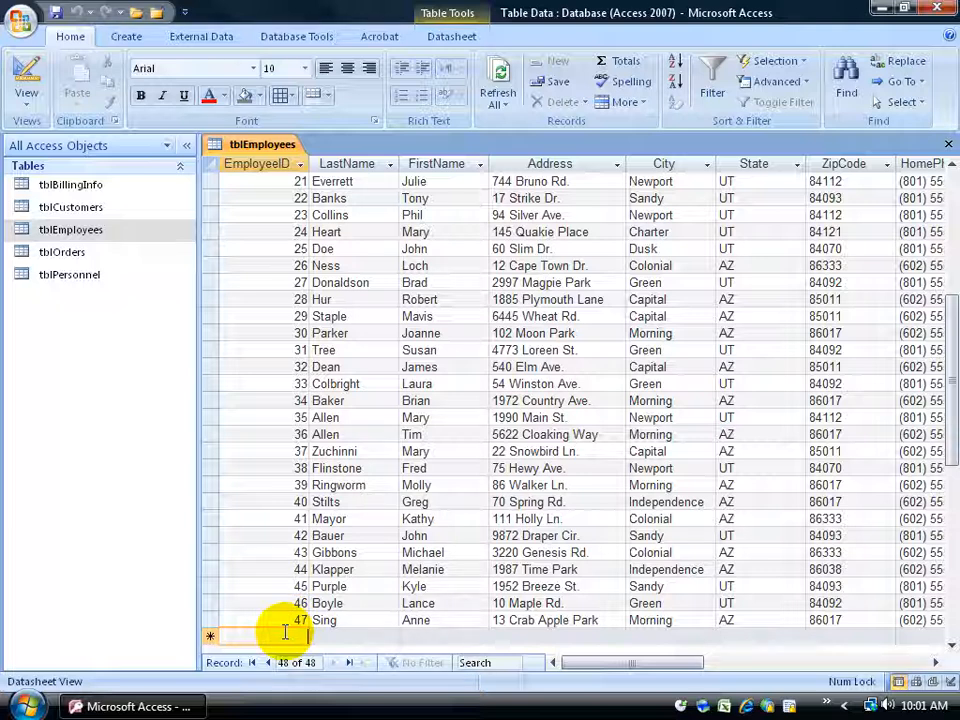
Try ts as the new record's EmployeeID and replace it with the next sequential number.
{"action": "type", "text": "48"}
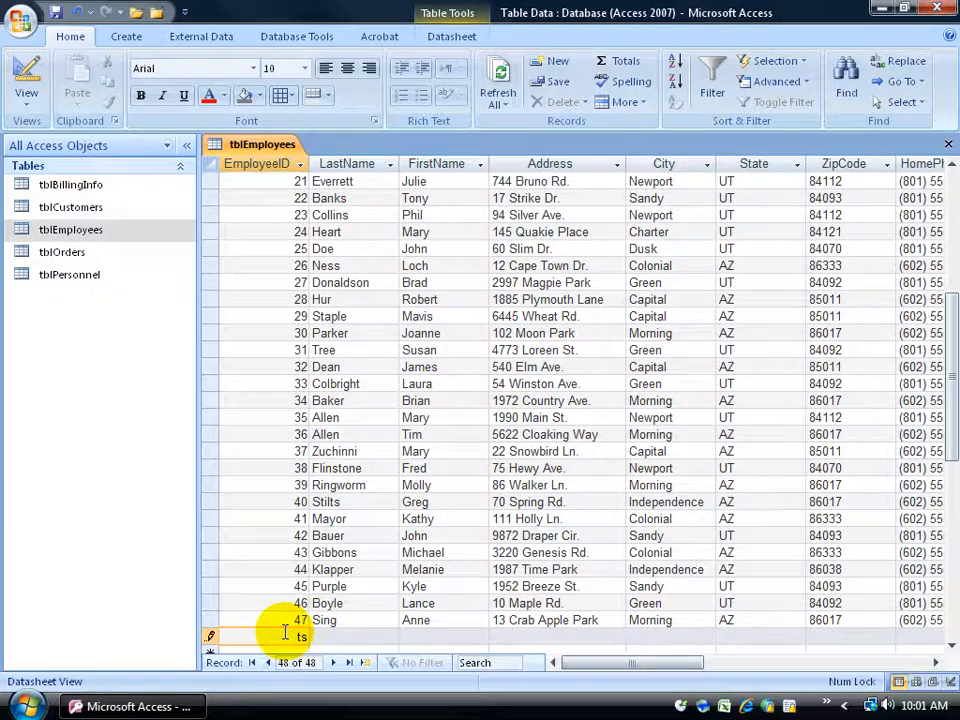
{"action": "left_click", "coordinate": [318, 634]}
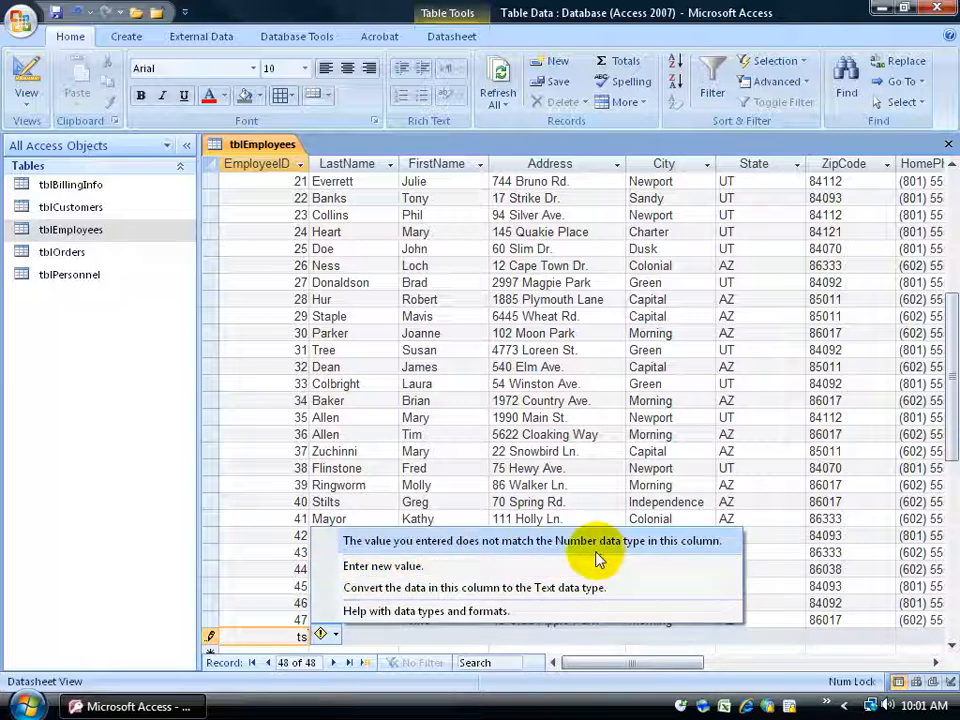
{"action": "double_click", "coordinate": [300, 636]}
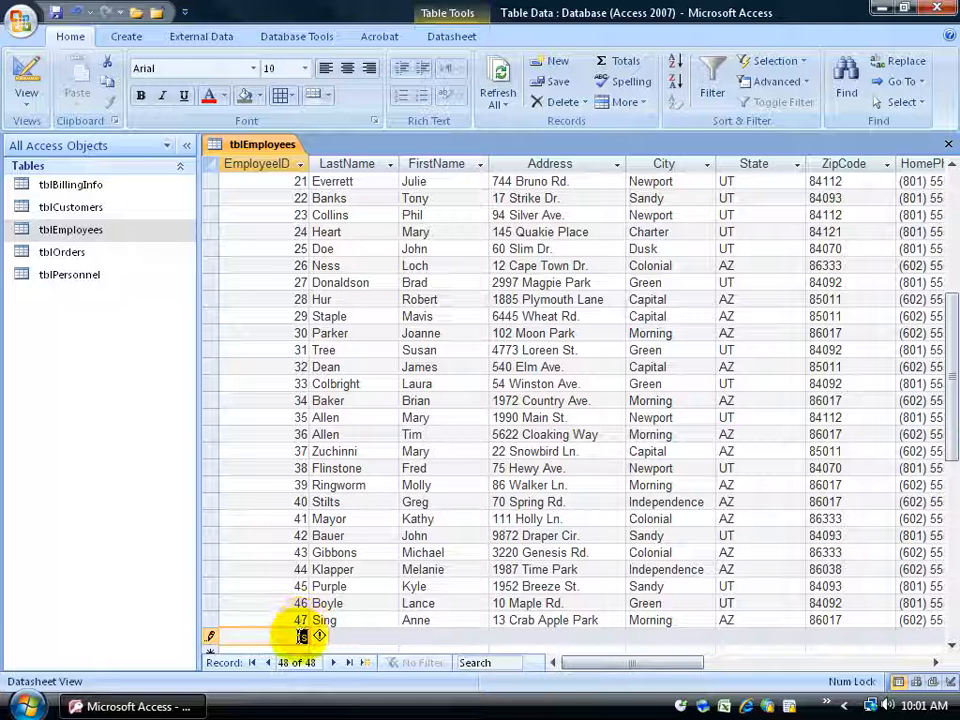
{"action": "type", "text": "48"}
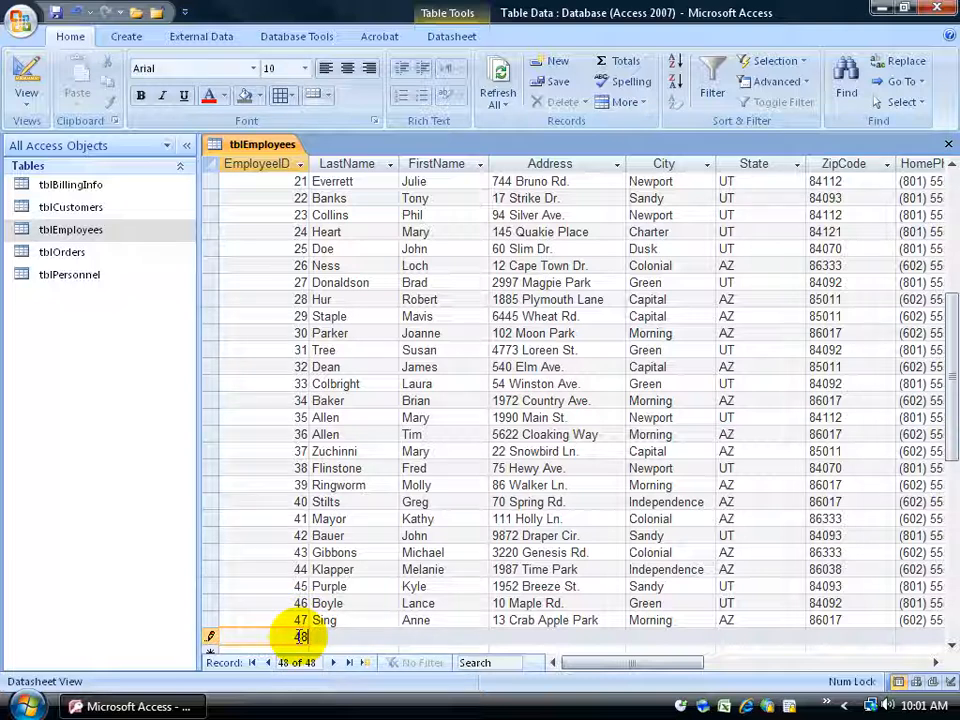
{"action": "key", "text": "Tab"}
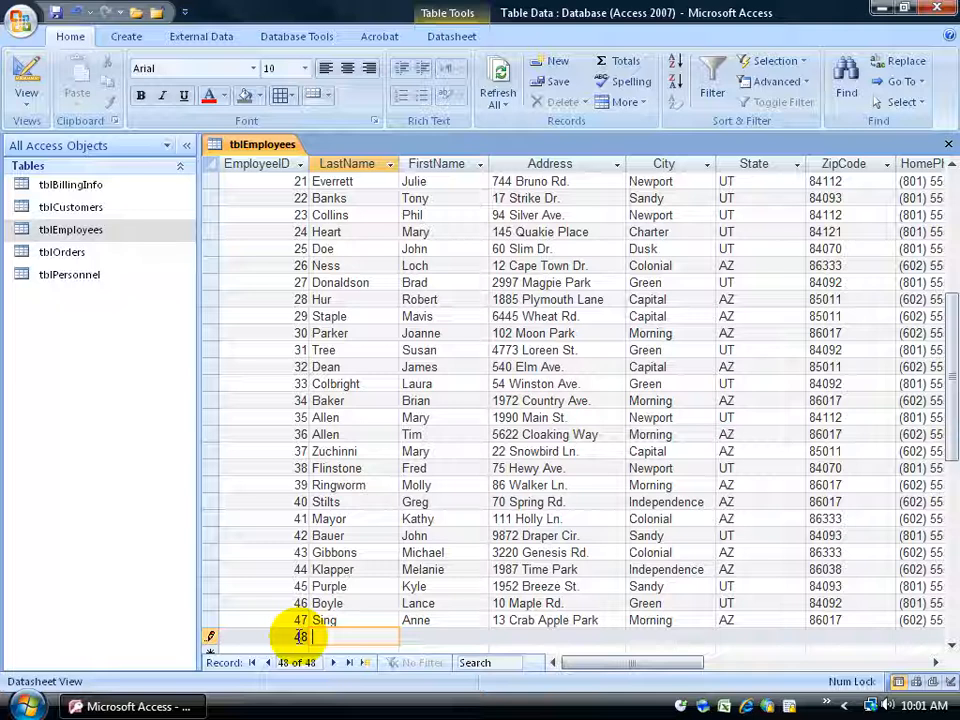
Enter the employee's last name and first name in the new record.
{"action": "key", "text": "Tab"}
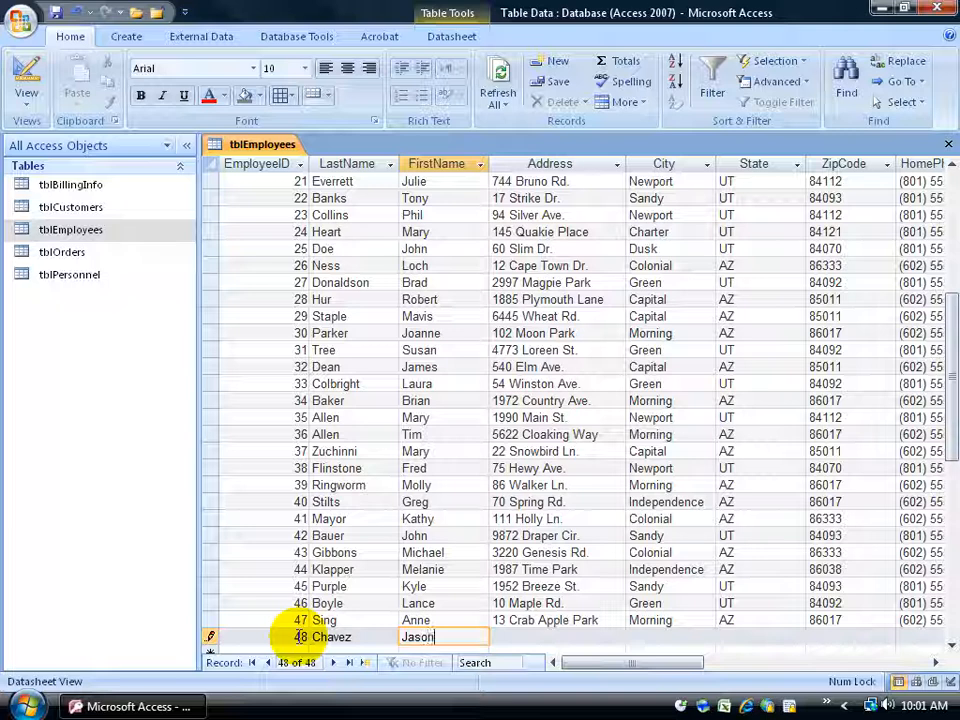
{"action": "key", "text": "Tab"}
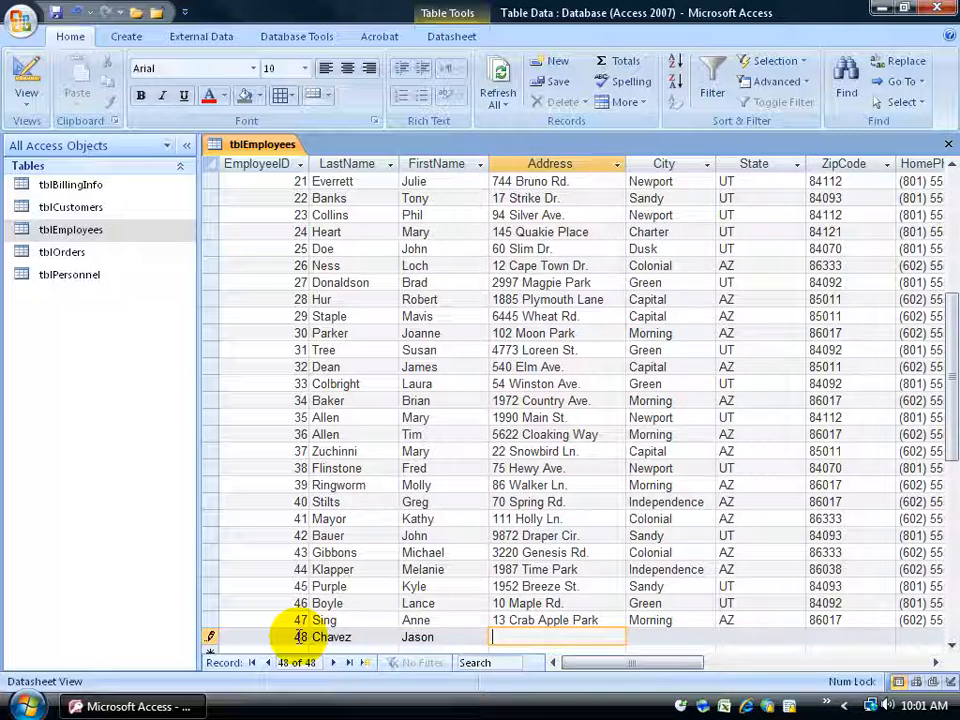
Fill in the new employee's street address, city, state and zip code.
{"action": "type", "text": "123 My Way St"}
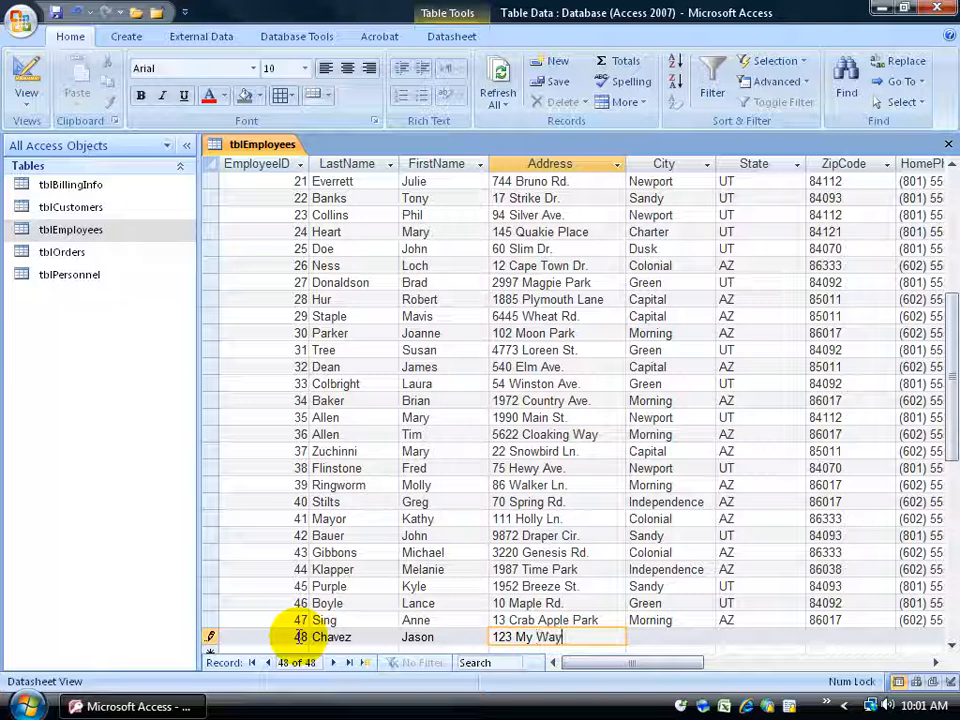
{"action": "key", "text": "Tab"}
{"action": "type", "text": "Afternoon"}
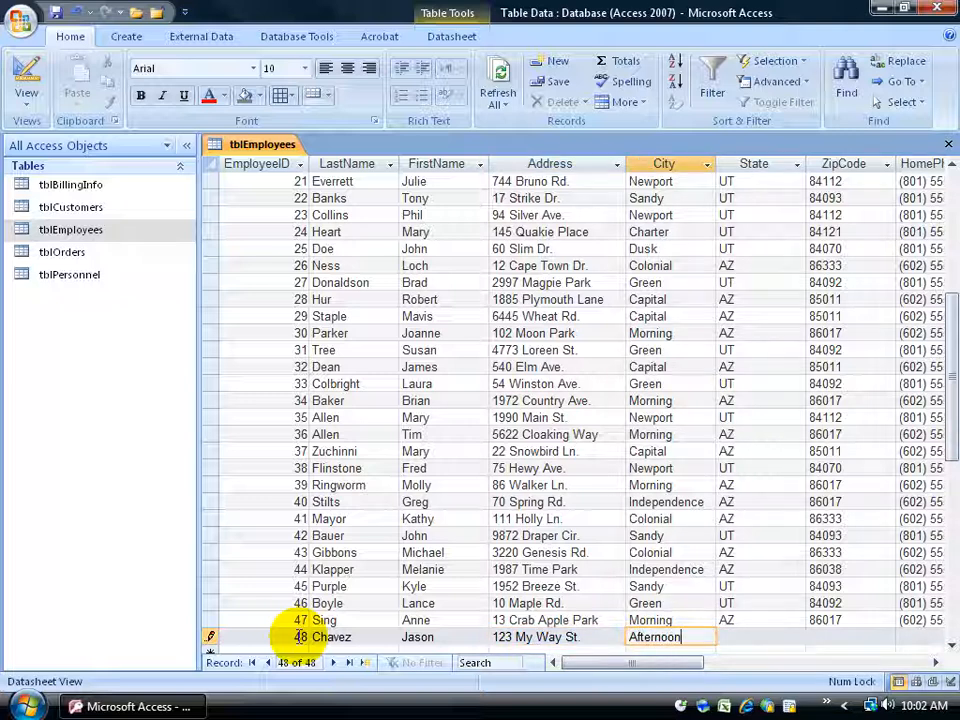
{"action": "key", "text": "Tab"}
{"action": "type", "text": "UT"}
{"action": "key", "text": "Tab"}
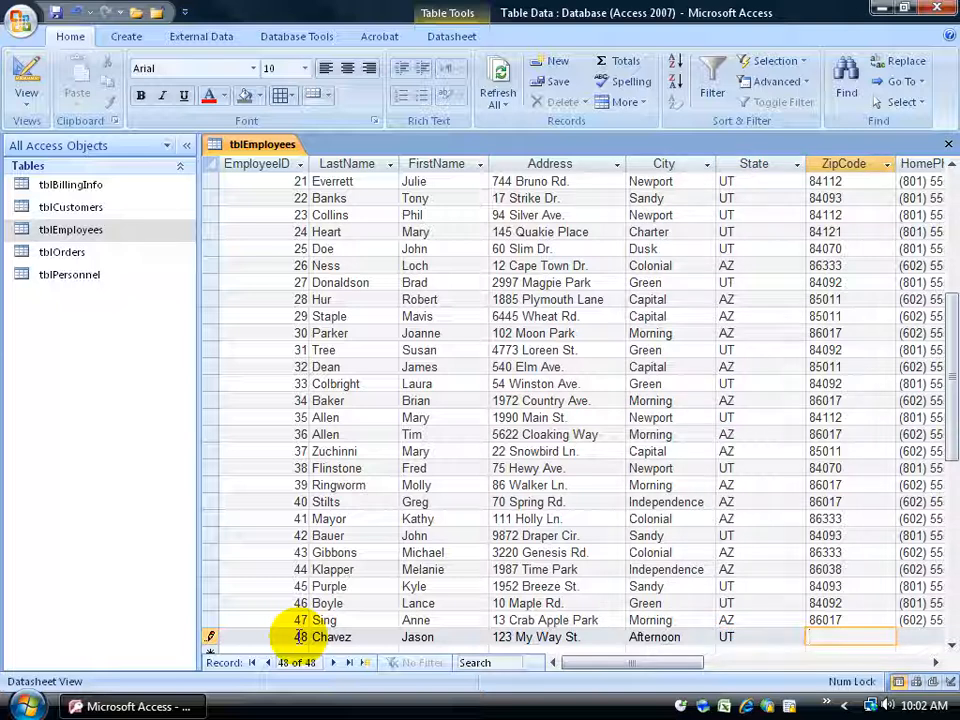
{"action": "type", "text": "84117"}
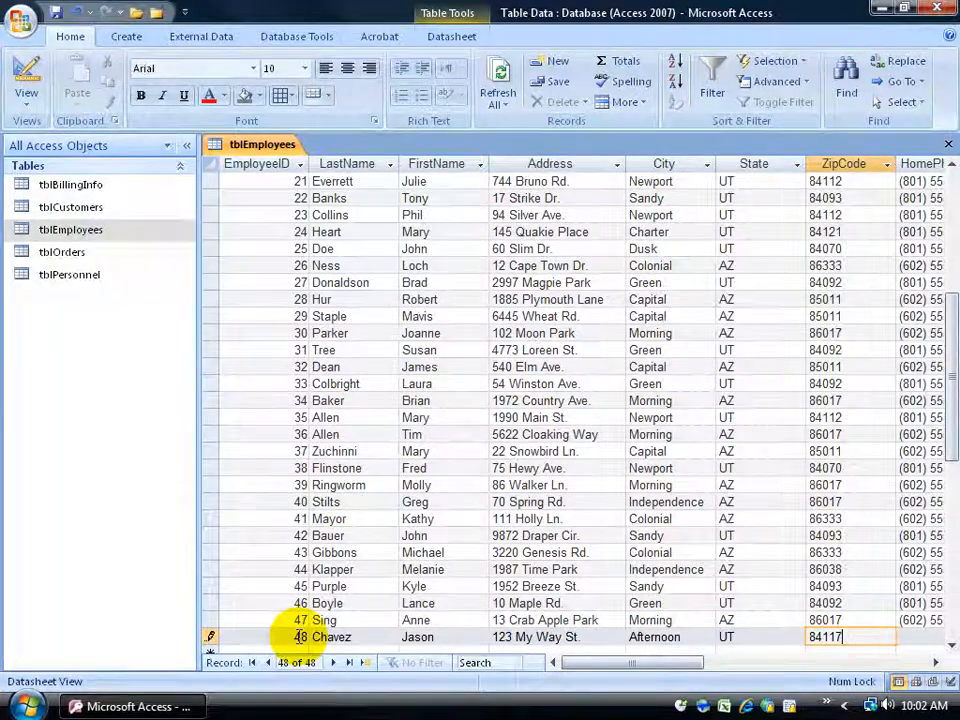
{"action": "key", "text": "Tab"}
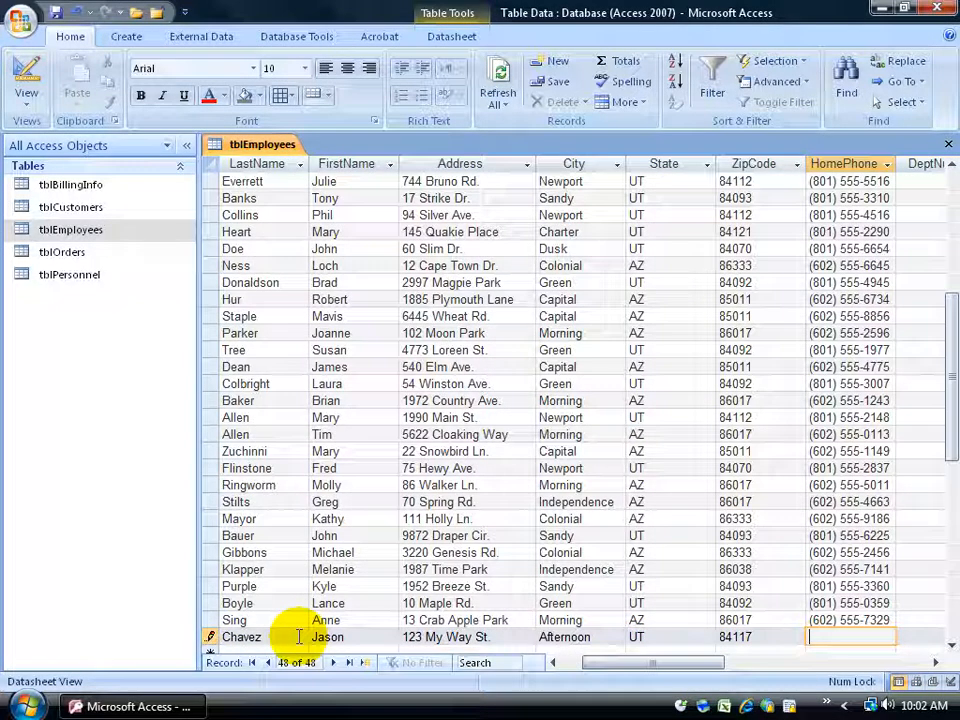
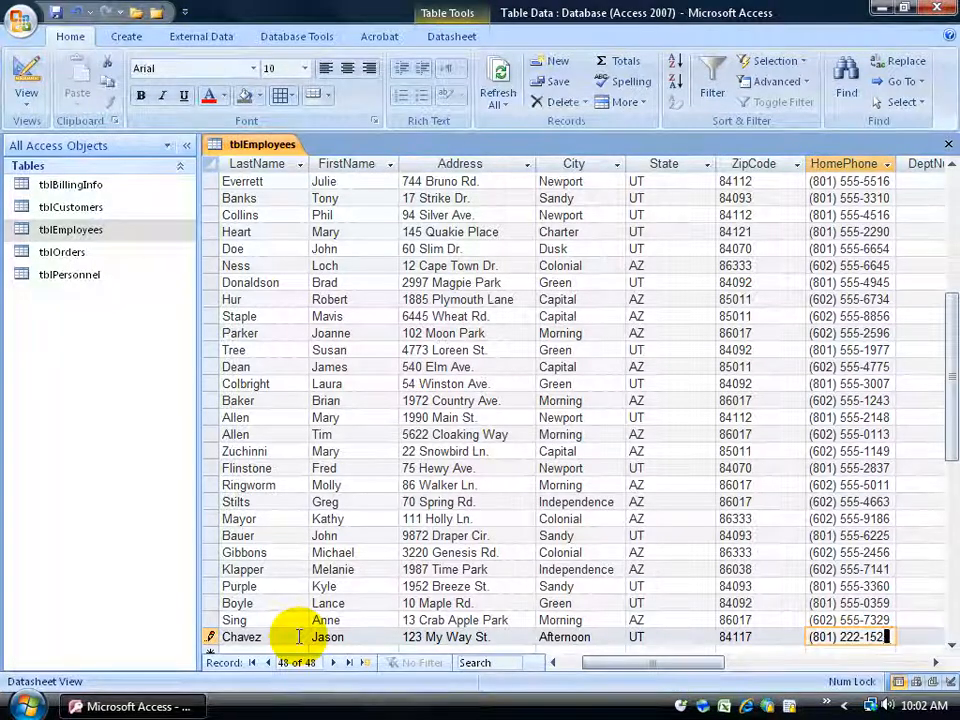
Enter the new employee's home phone number and set DeptNum to 300.
{"action": "key", "text": "Tab"}
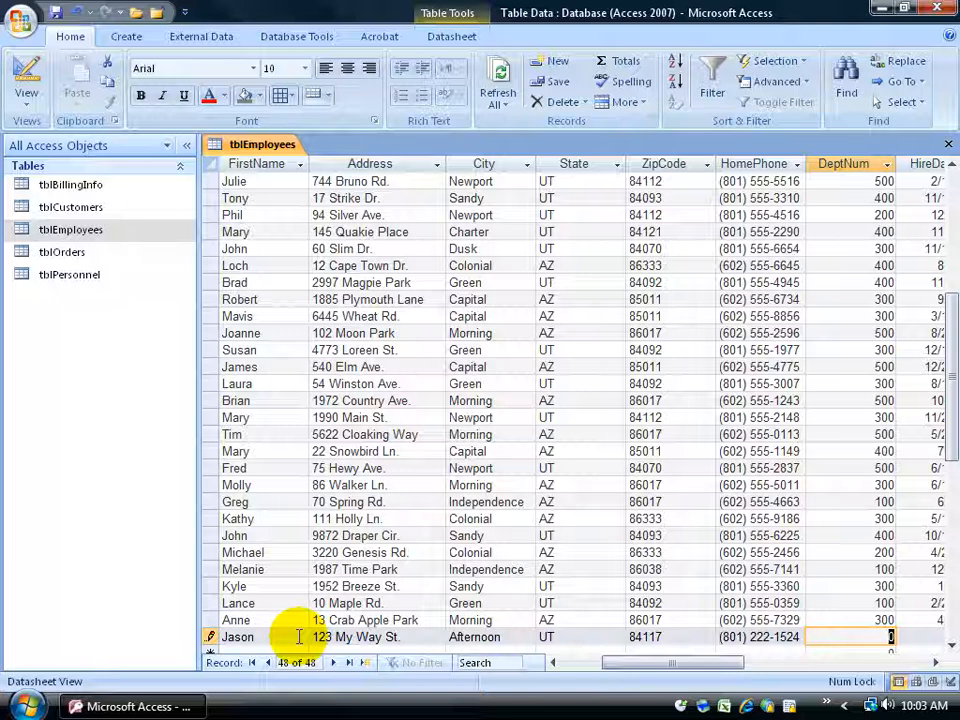
{"action": "type", "text": "300"}
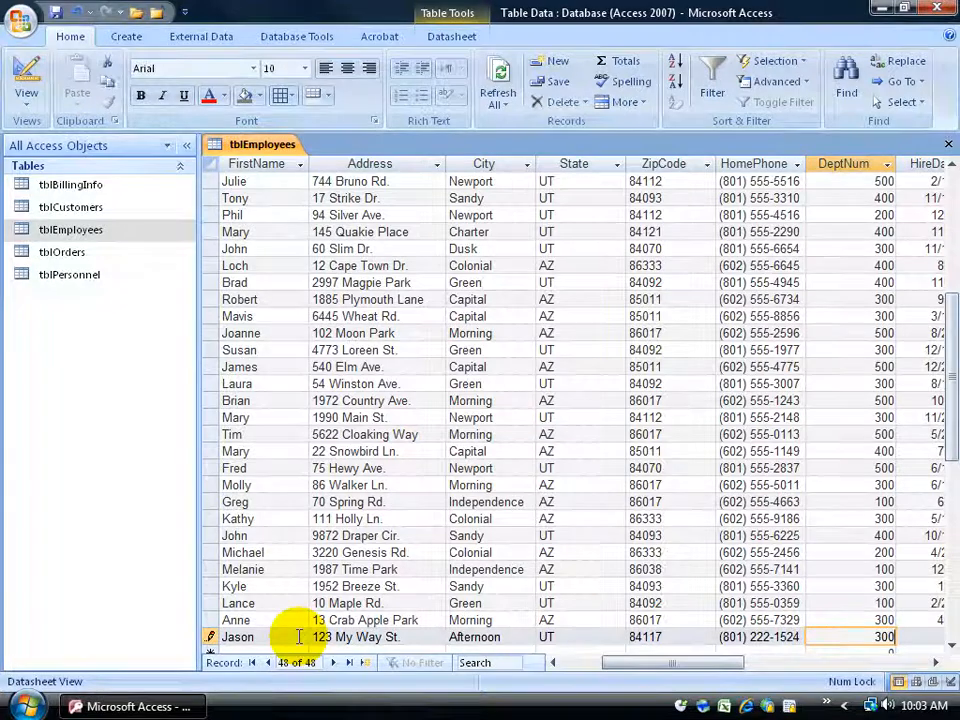
{"action": "key", "text": "Tab"}
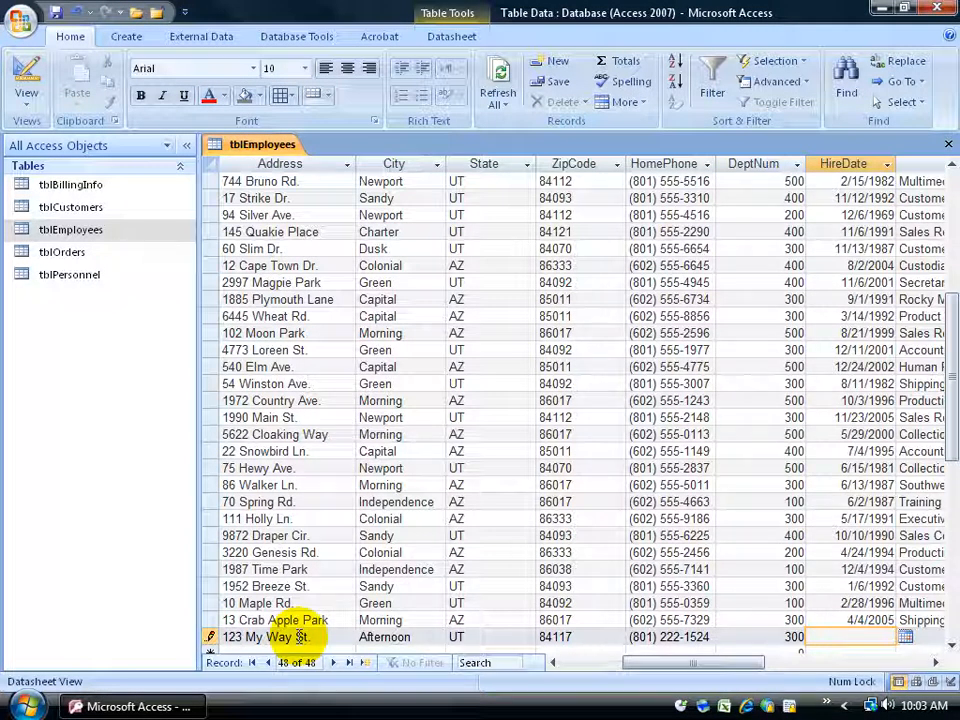
Enter the current date, 10/25/2008, as the new record's HireDate and try changing its day to 02.
{"action": "left_click", "coordinate": [905, 637]}
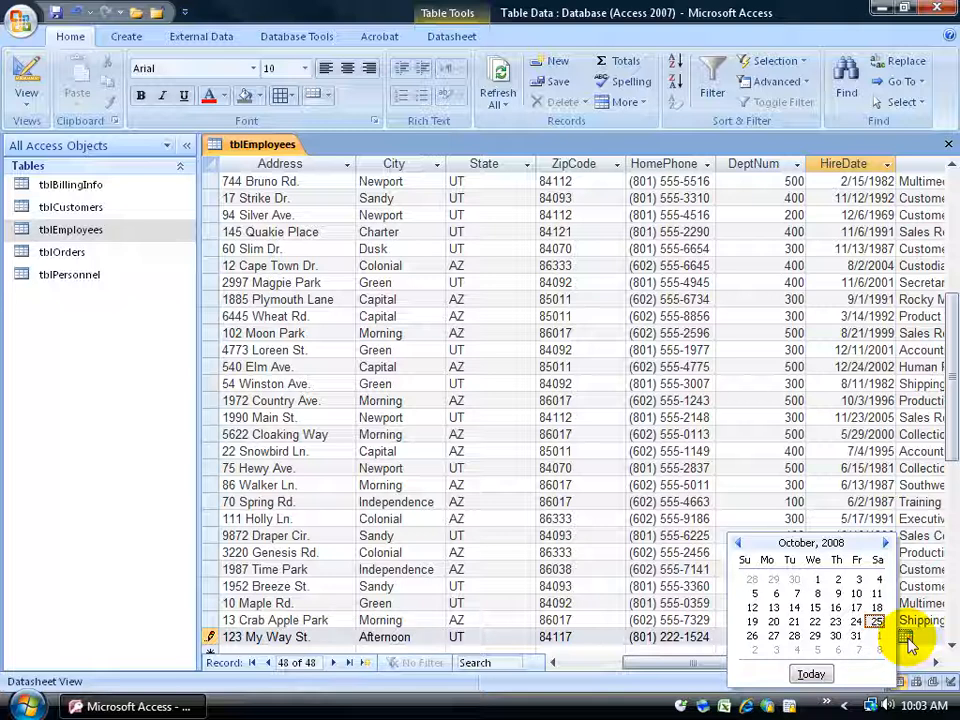
{"action": "left_click", "coordinate": [906, 640]}
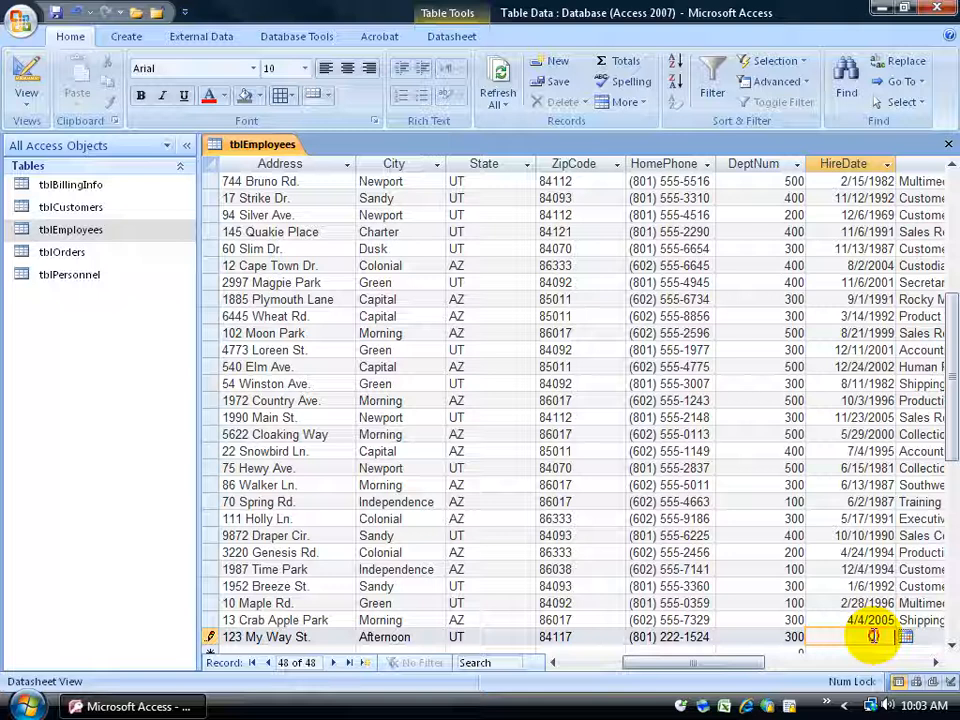
{"action": "key", "text": "ctrl+semicolon"}
{"action": "double_click", "coordinate": [857, 637]}
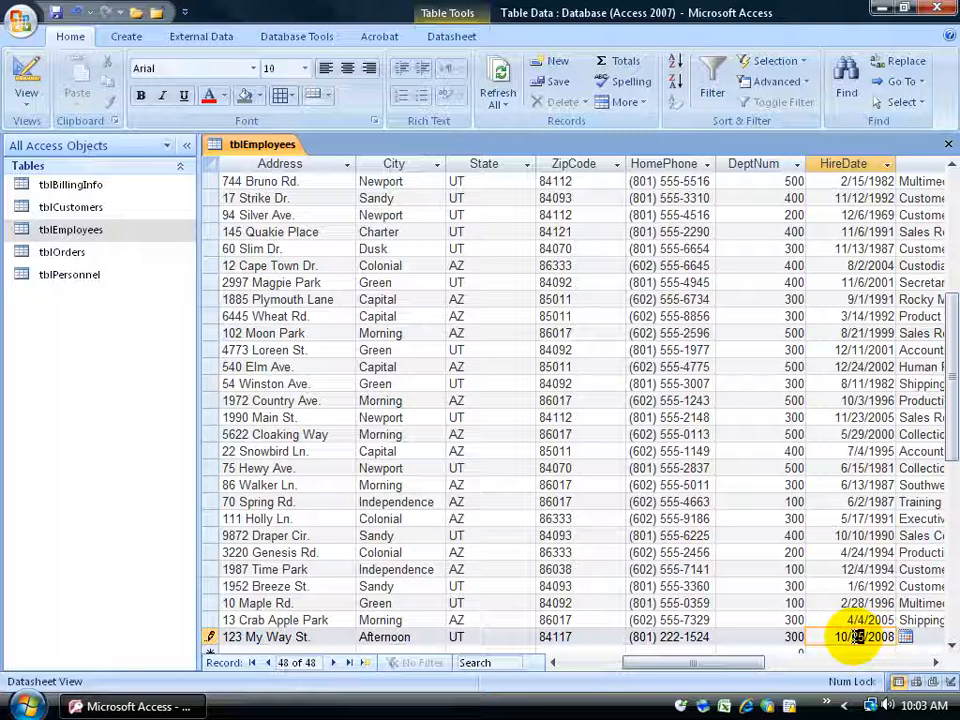
{"action": "type", "text": "02"}
Set the new record's HireDate to 10/6/2008 and its Title to Customer Service Rep, and save the record.
{"action": "left_click", "coordinate": [905, 637]}
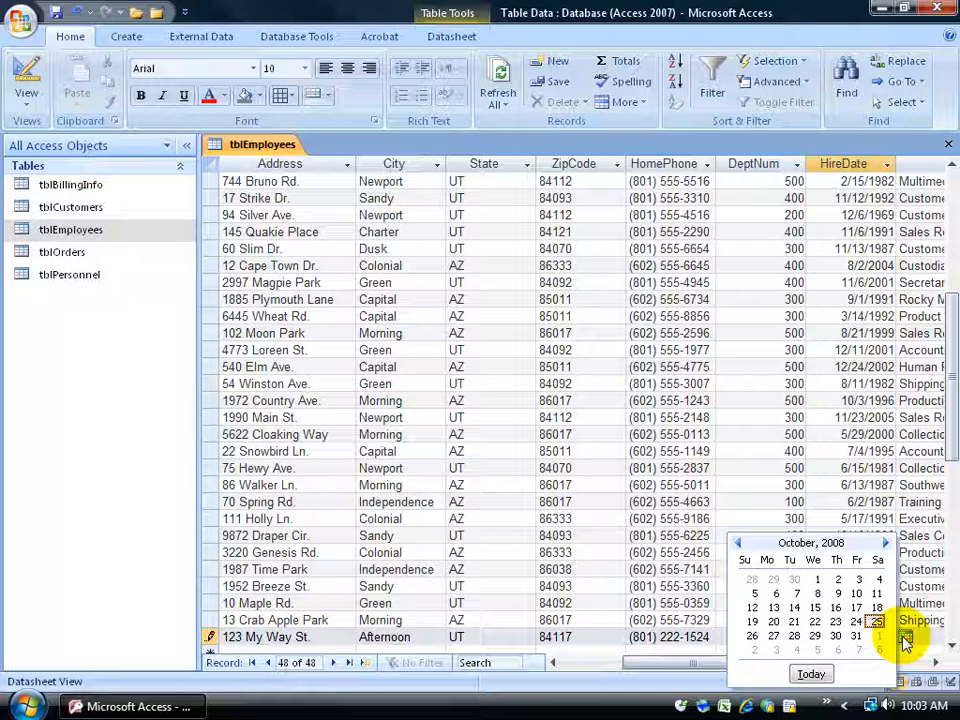
{"action": "left_click", "coordinate": [778, 594]}
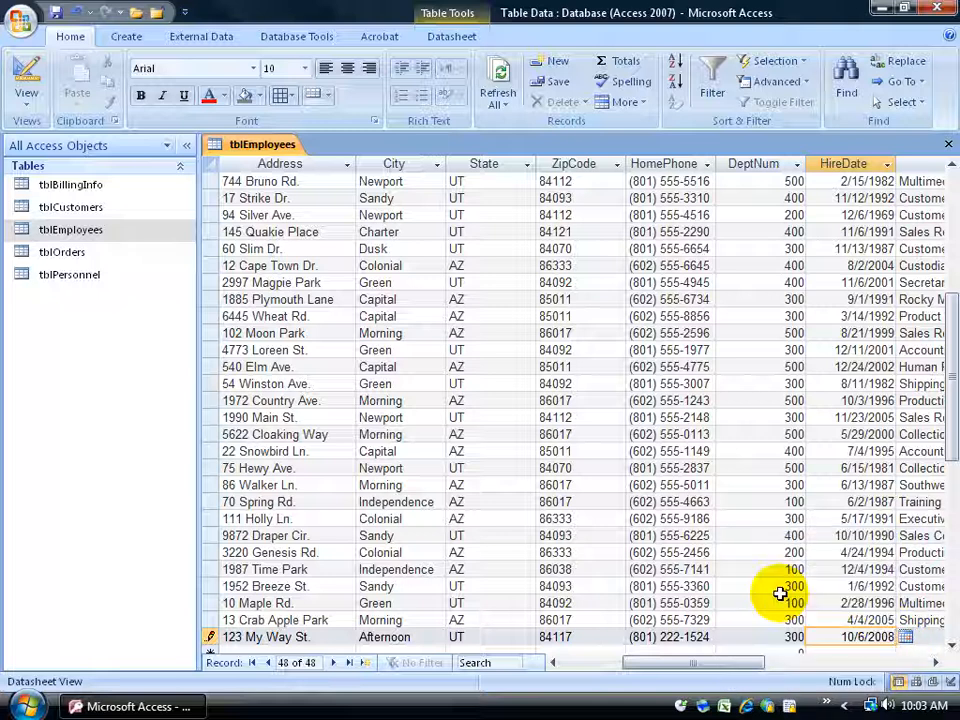
{"action": "key", "text": "Tab"}
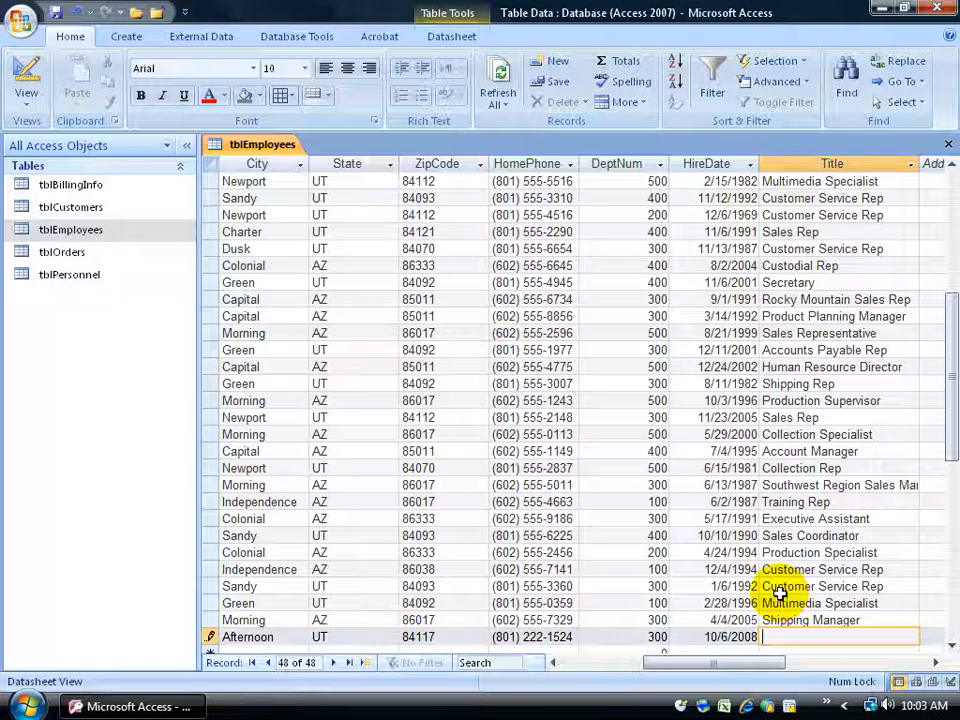
{"action": "type", "text": "Cust"}
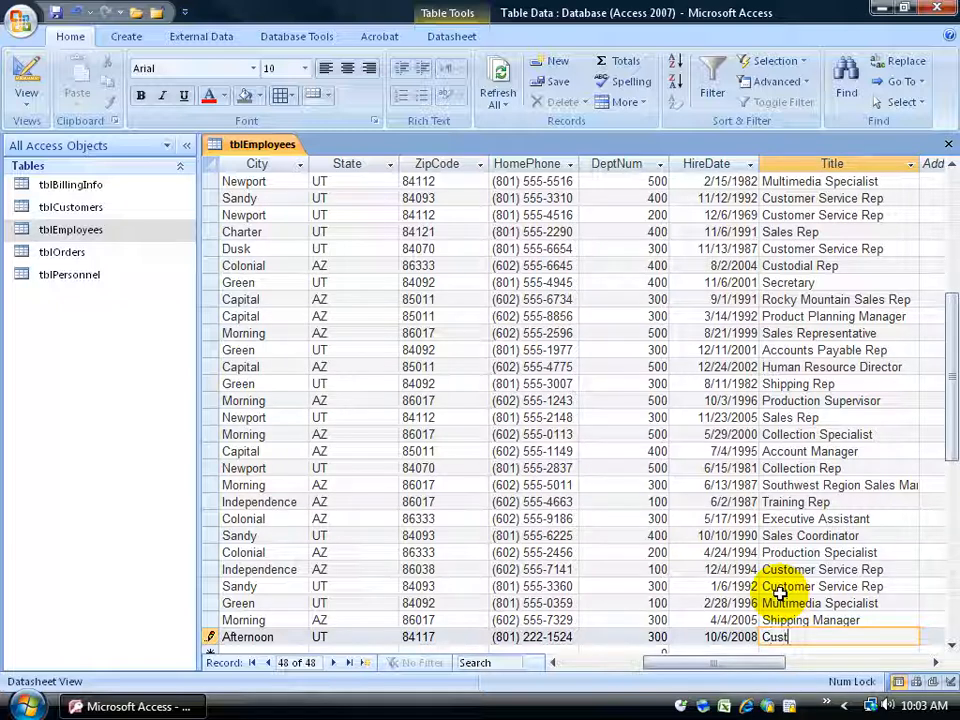
{"action": "type", "text": "omer Service Rep"}
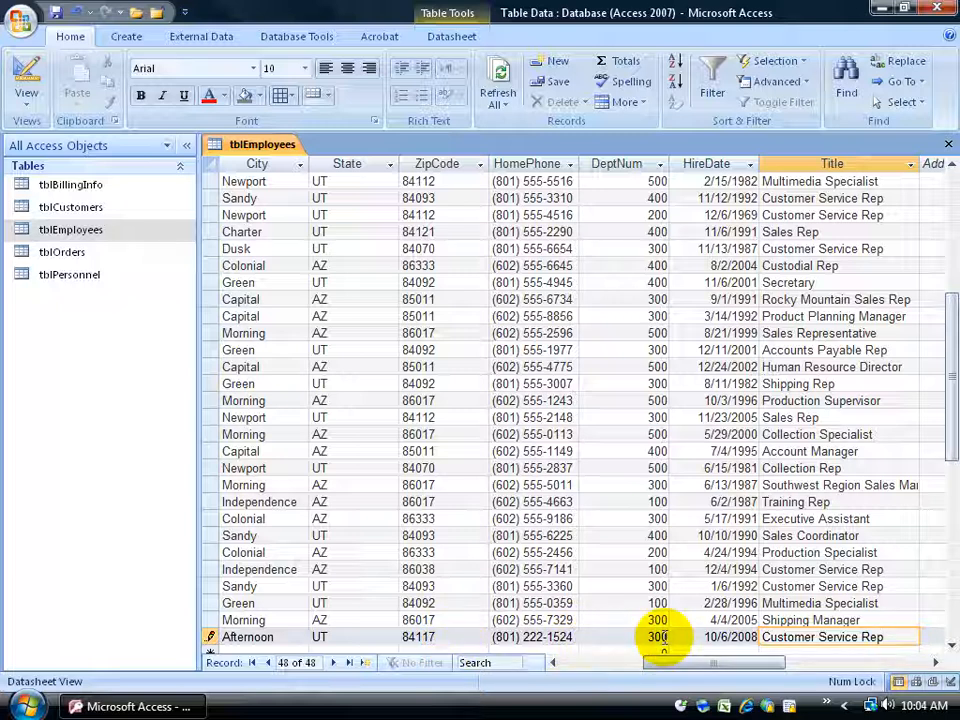
{"action": "key", "text": "Up"}
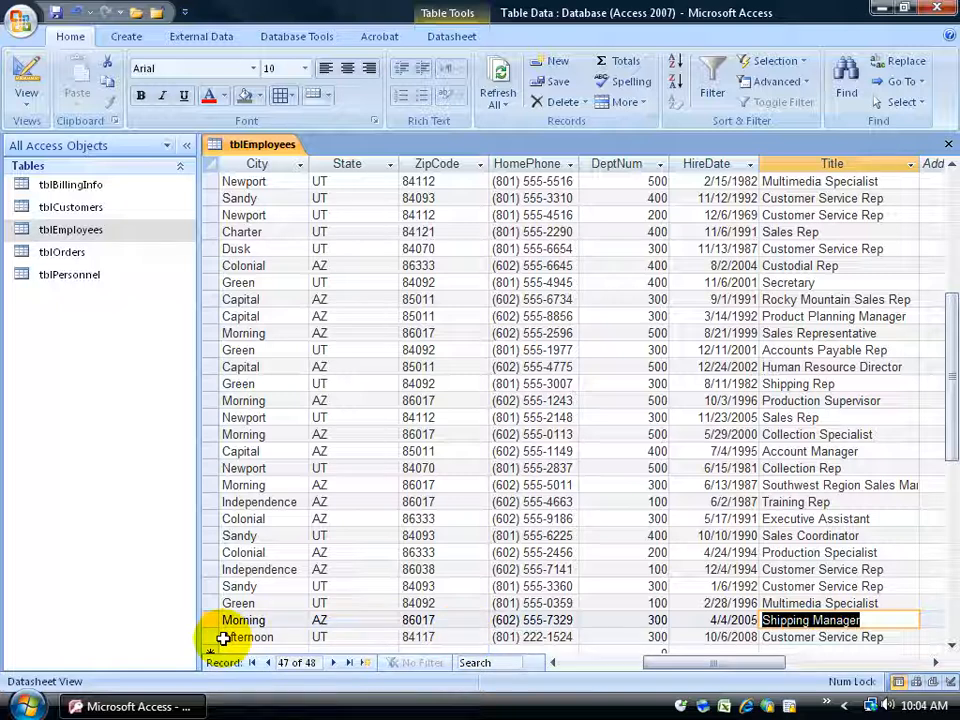
Request deletion of the new employee's record and decline the confirmation.
{"action": "left_click", "coordinate": [222, 637]}
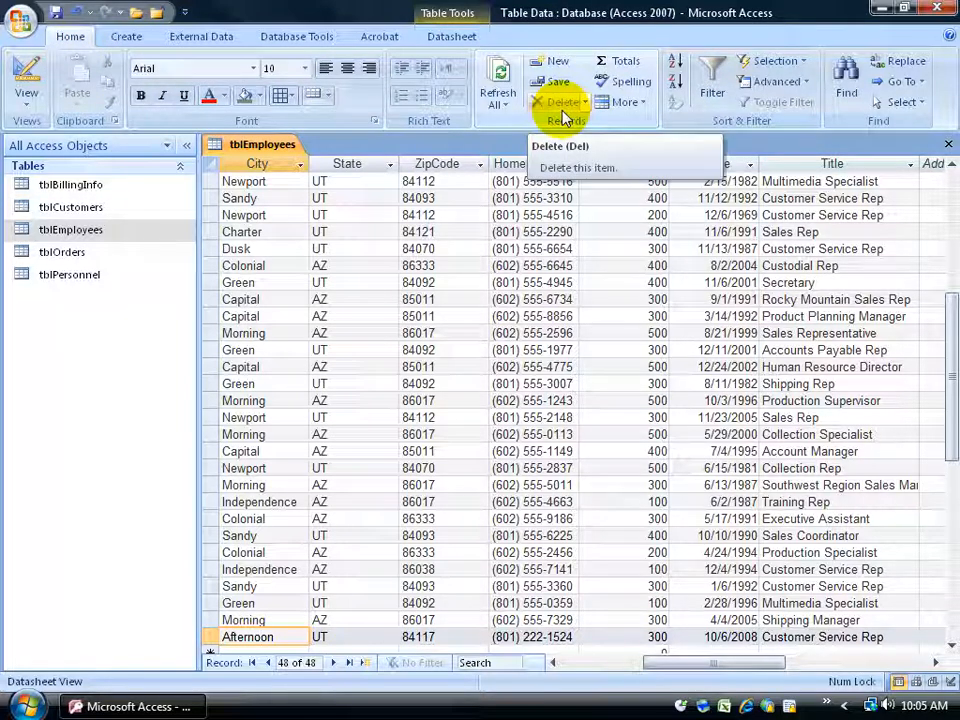
{"action": "left_click", "coordinate": [587, 103]}
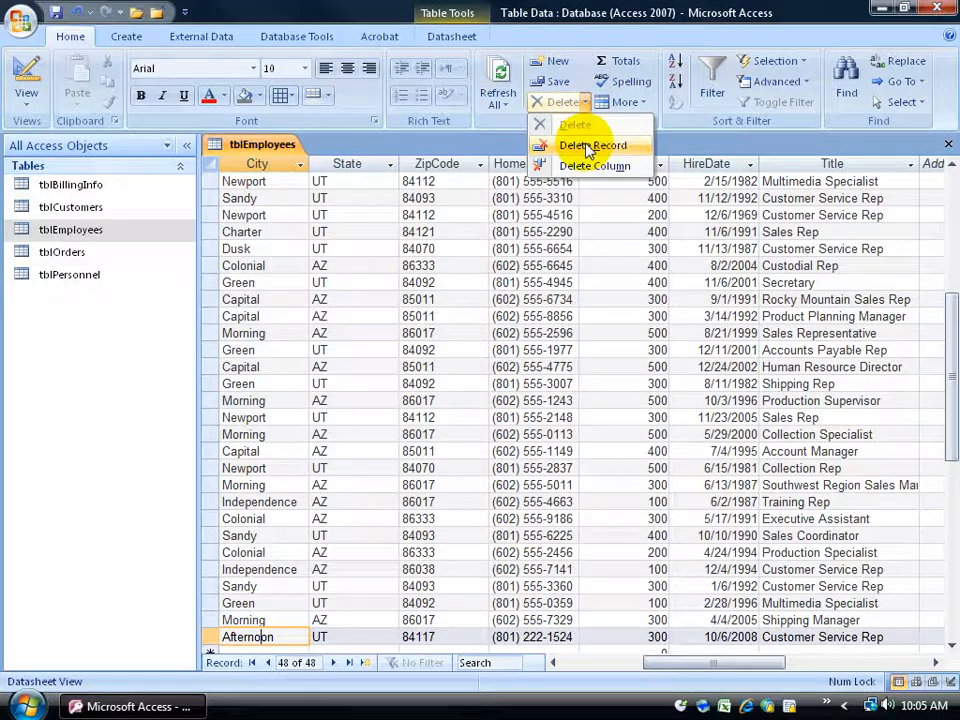
{"action": "left_click", "coordinate": [590, 146]}
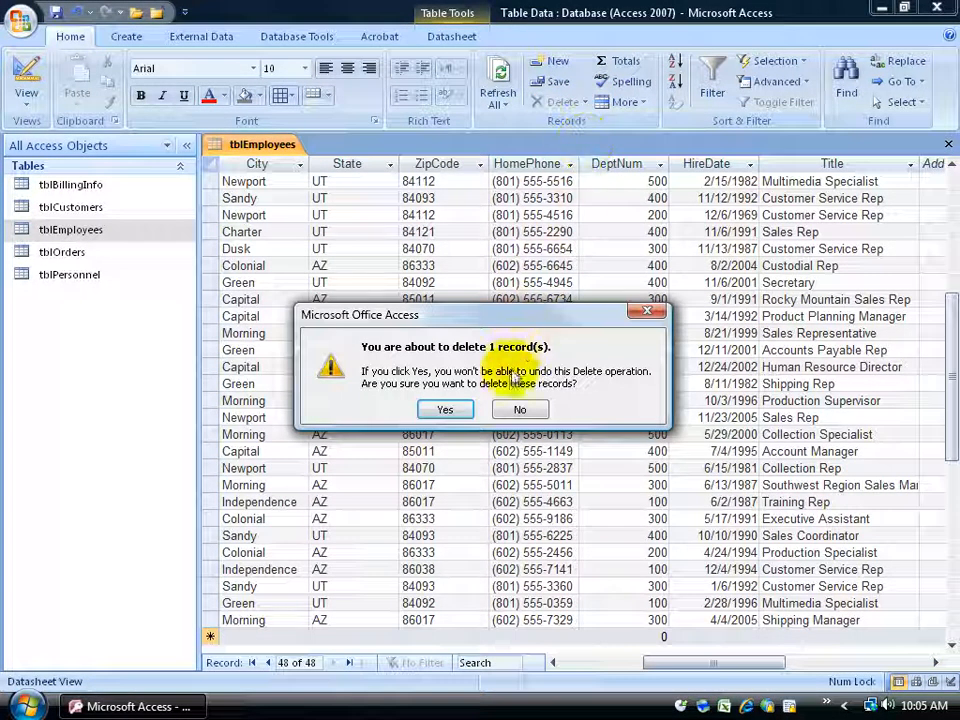
{"action": "left_click", "coordinate": [517, 408]}
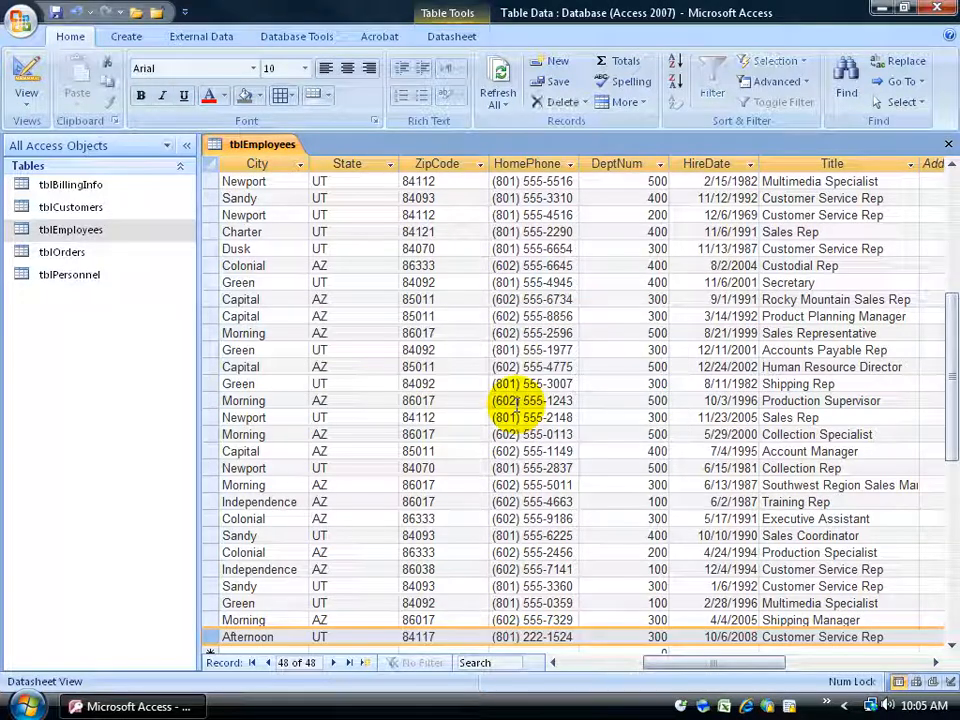
Select the new employee's entire record and extend the selection to the last eight records of the table.
{"action": "left_click", "coordinate": [433, 637]}
{"action": "left_click", "coordinate": [294, 637]}
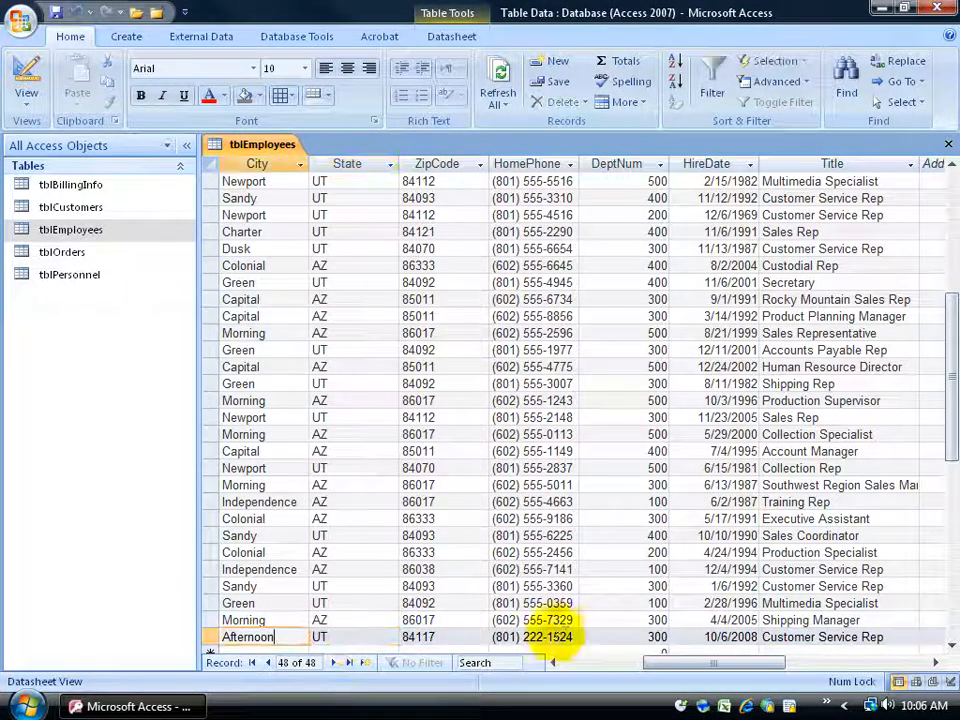
{"action": "left_click", "coordinate": [212, 637]}
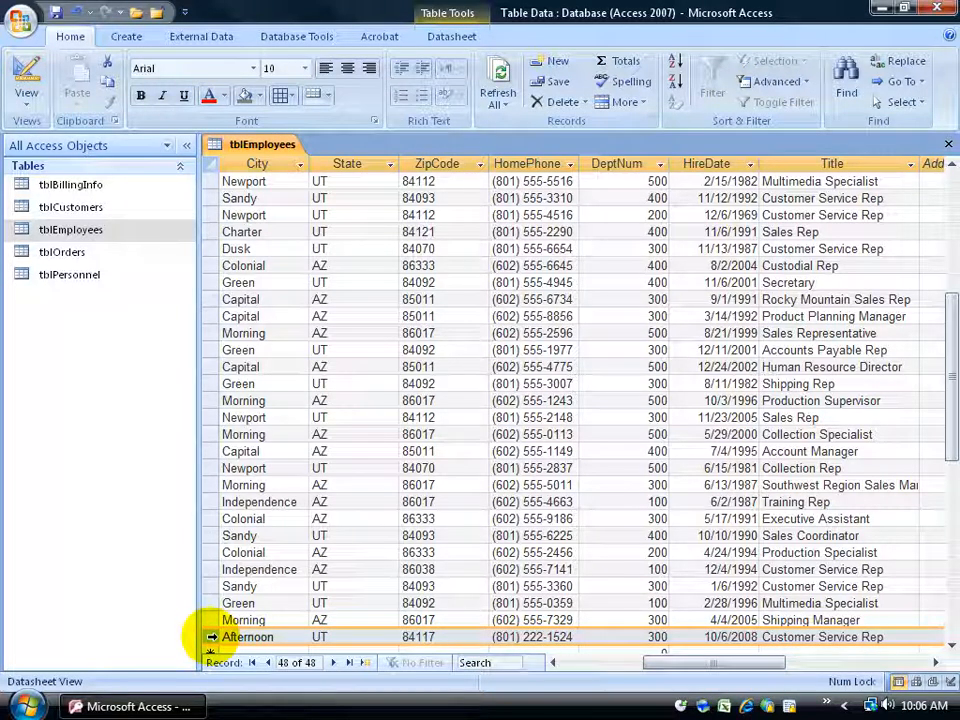
{"action": "left_click_drag", "start_coordinate": [667, 663], "coordinate": [604, 670]}
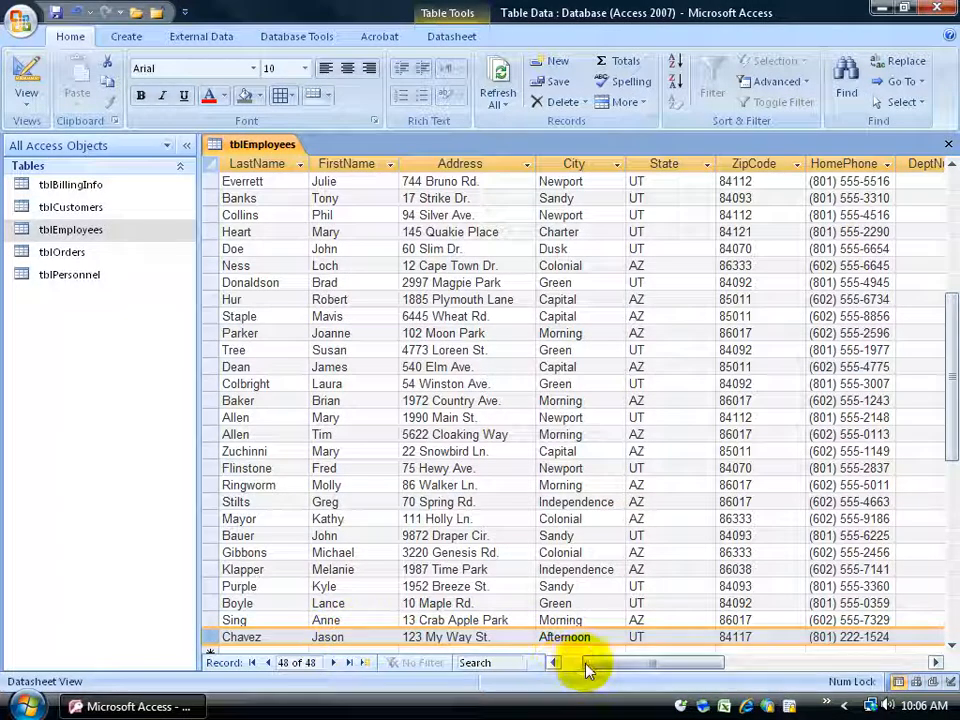
{"action": "left_click_drag", "start_coordinate": [600, 669], "coordinate": [568, 669]}
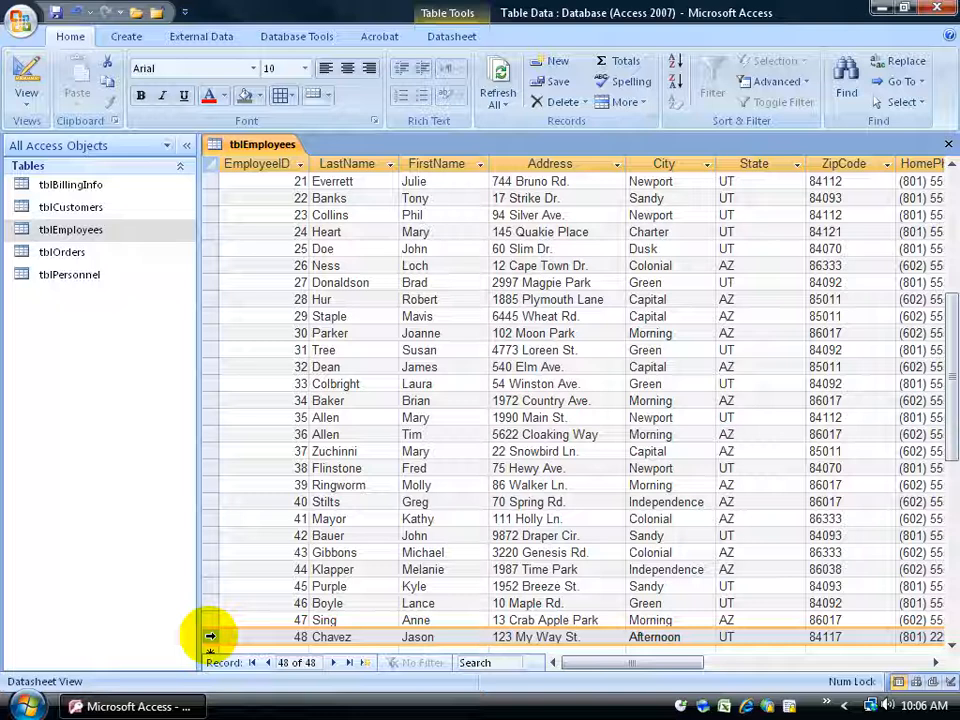
{"action": "left_click_drag", "start_coordinate": [210, 636], "coordinate": [208, 525]}
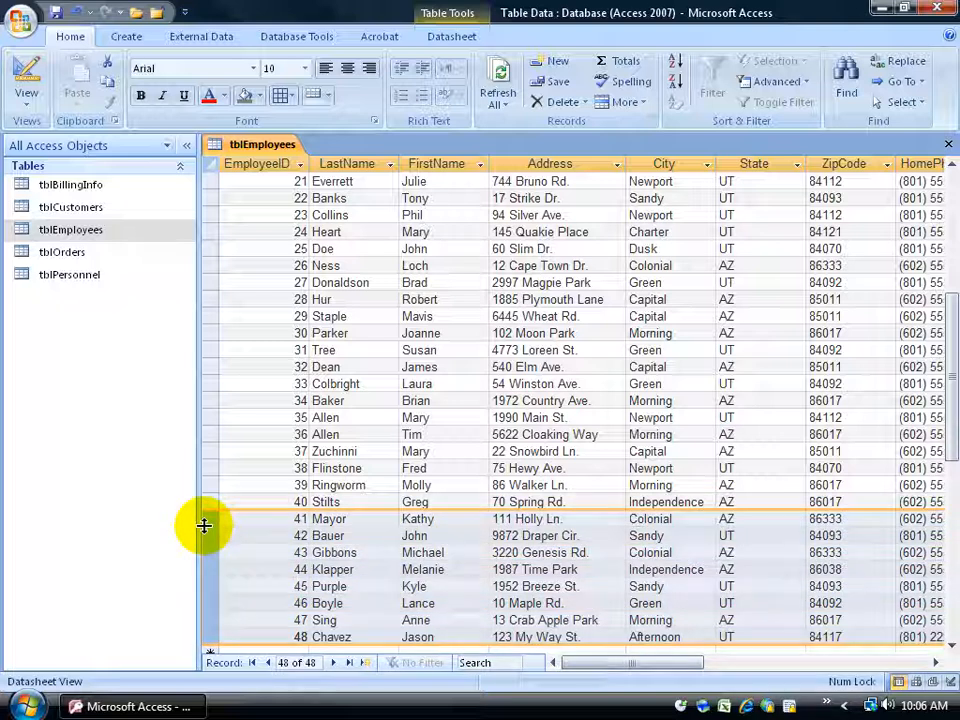
Delete only the new employee's record at the end of the table and confirm the deletion.
{"action": "left_click", "coordinate": [211, 636]}
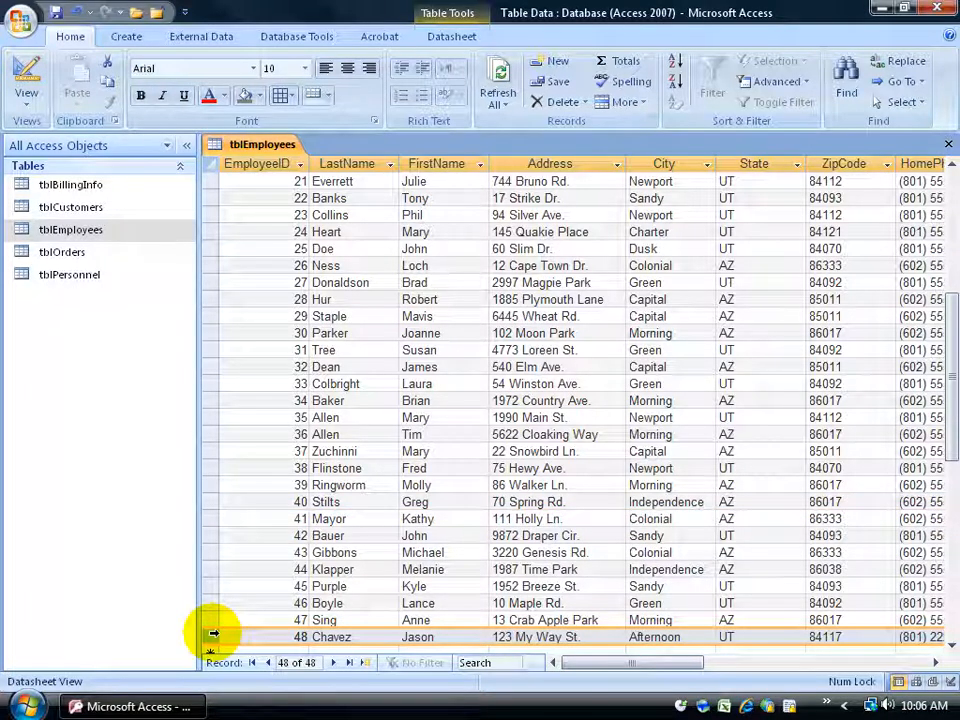
{"action": "key", "text": "Delete"}
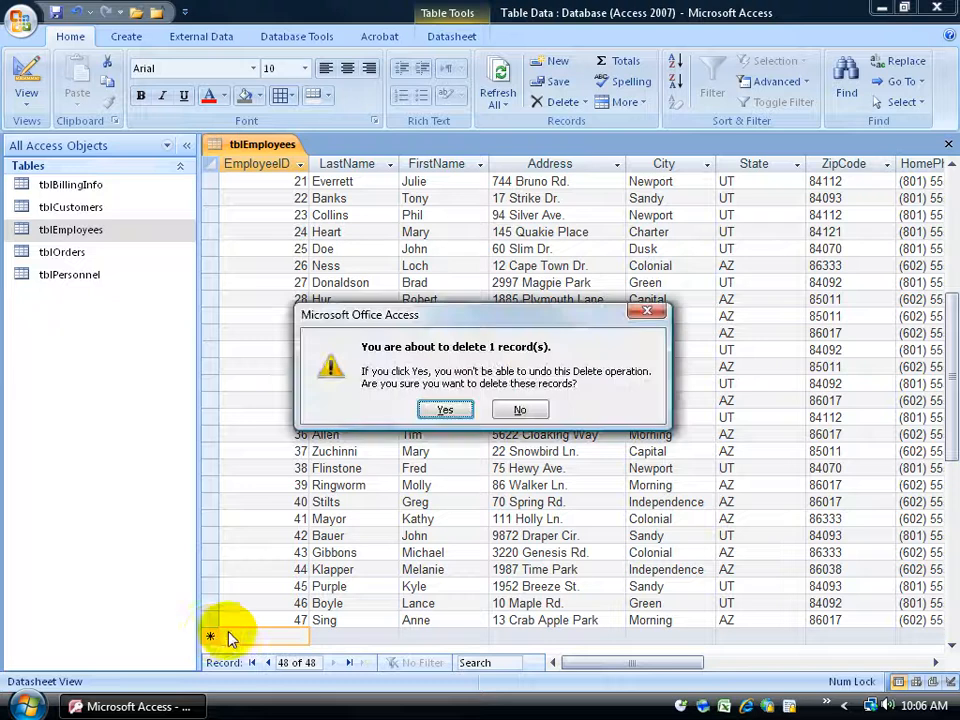
{"action": "left_click", "coordinate": [445, 409]}
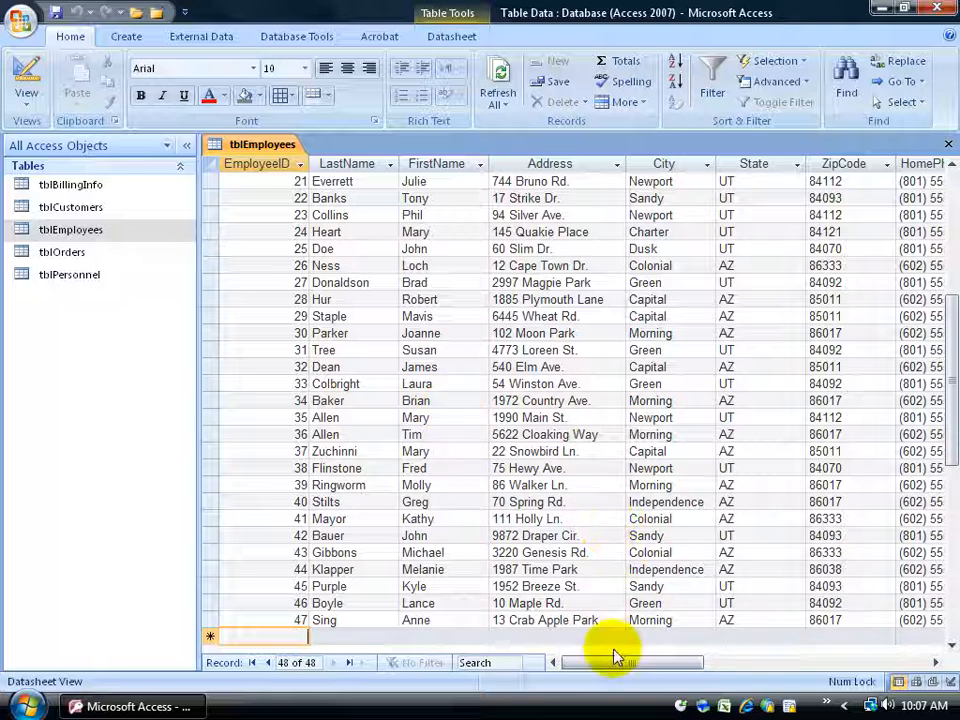
Search the Title field for whole-field matches of sales rep and step through the matching records.
{"action": "left_click_drag", "start_coordinate": [611, 669], "coordinate": [710, 670]}
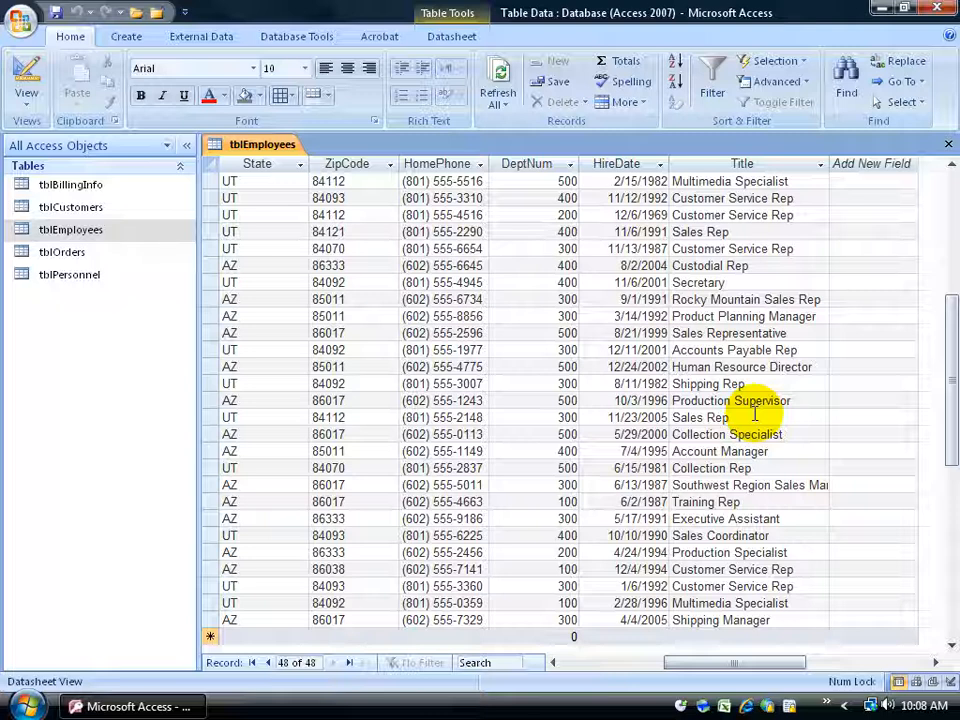
{"action": "left_click", "coordinate": [720, 283]}
{"action": "left_click", "coordinate": [722, 316]}
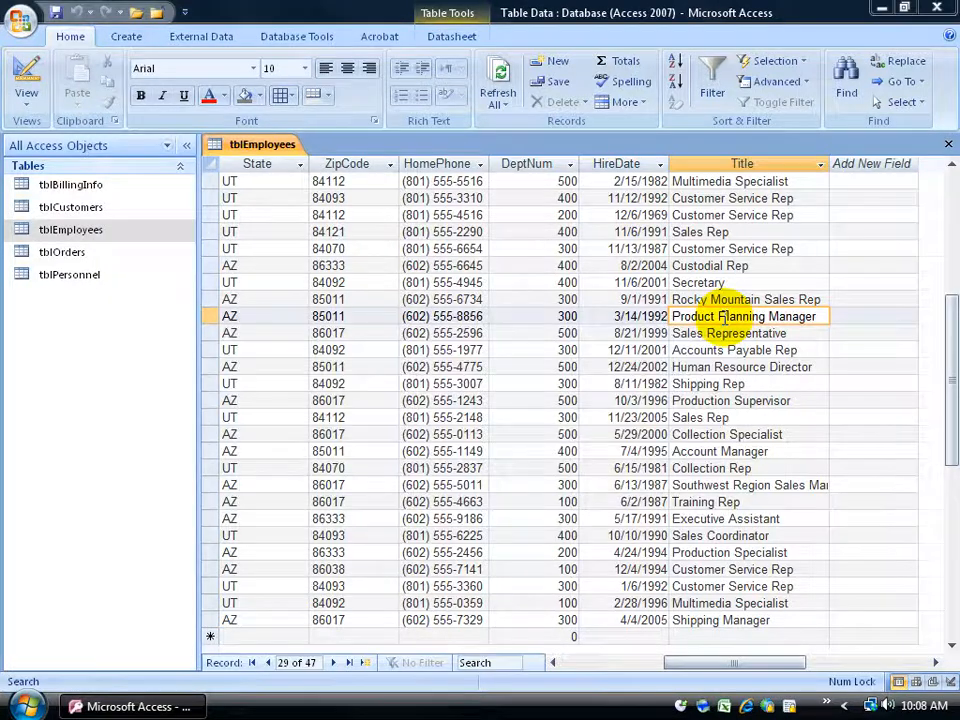
{"action": "key", "text": "ctrl+f"}
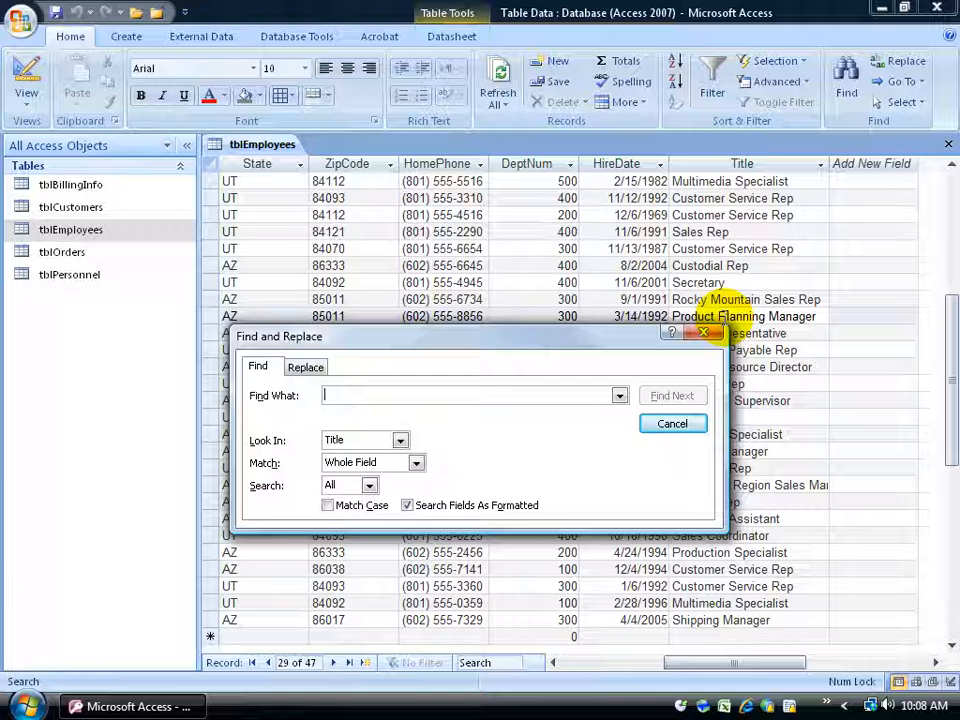
{"action": "left_click", "coordinate": [704, 332]}
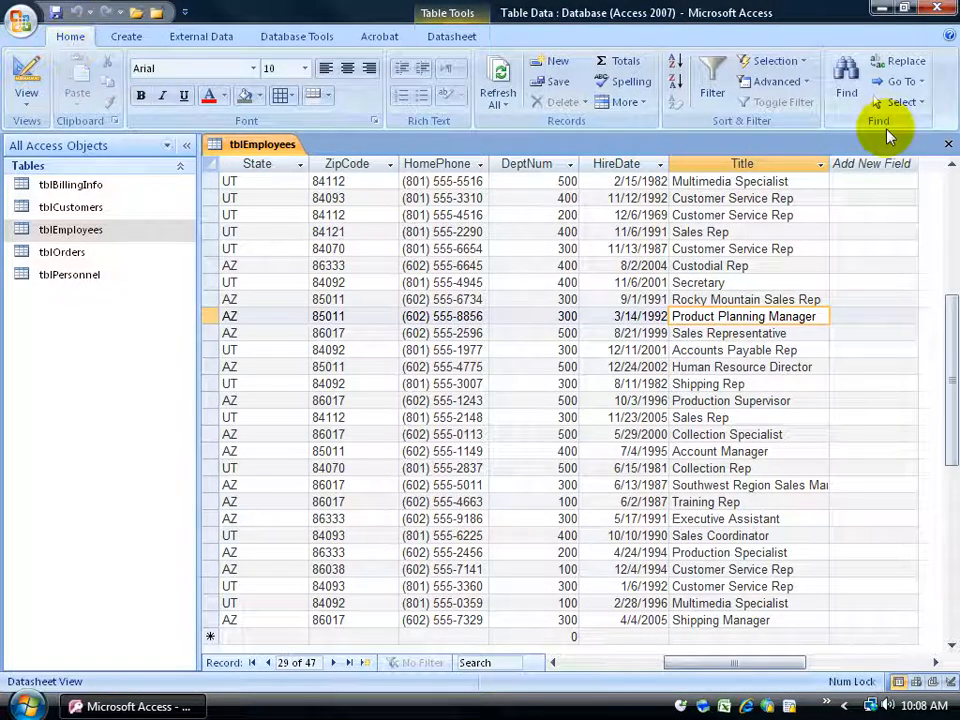
{"action": "left_click", "coordinate": [846, 90]}
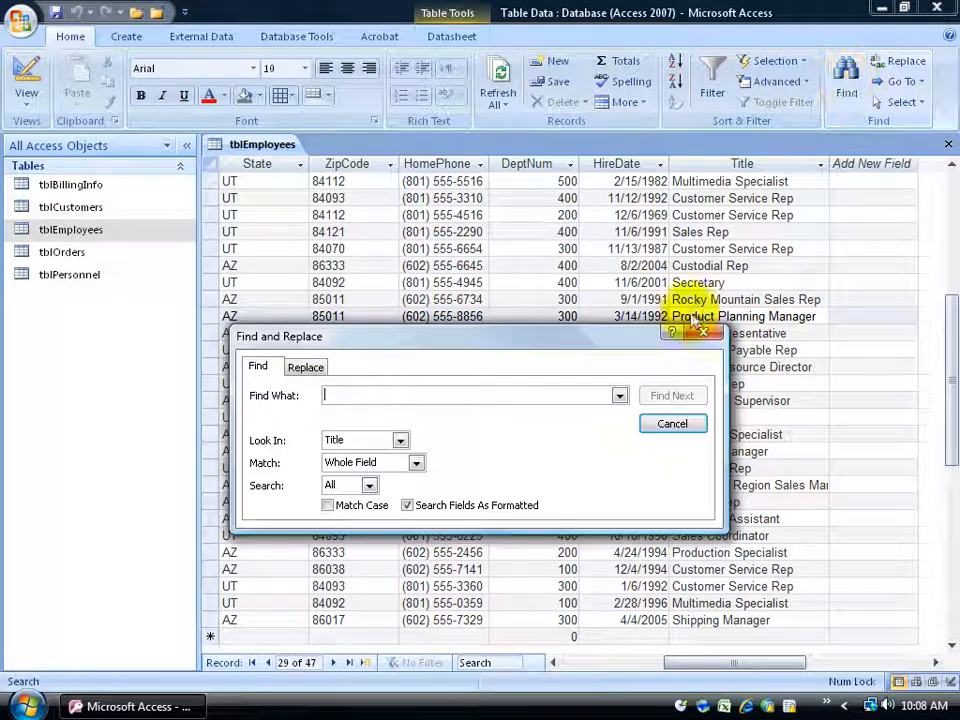
{"action": "type", "text": "sales rep"}
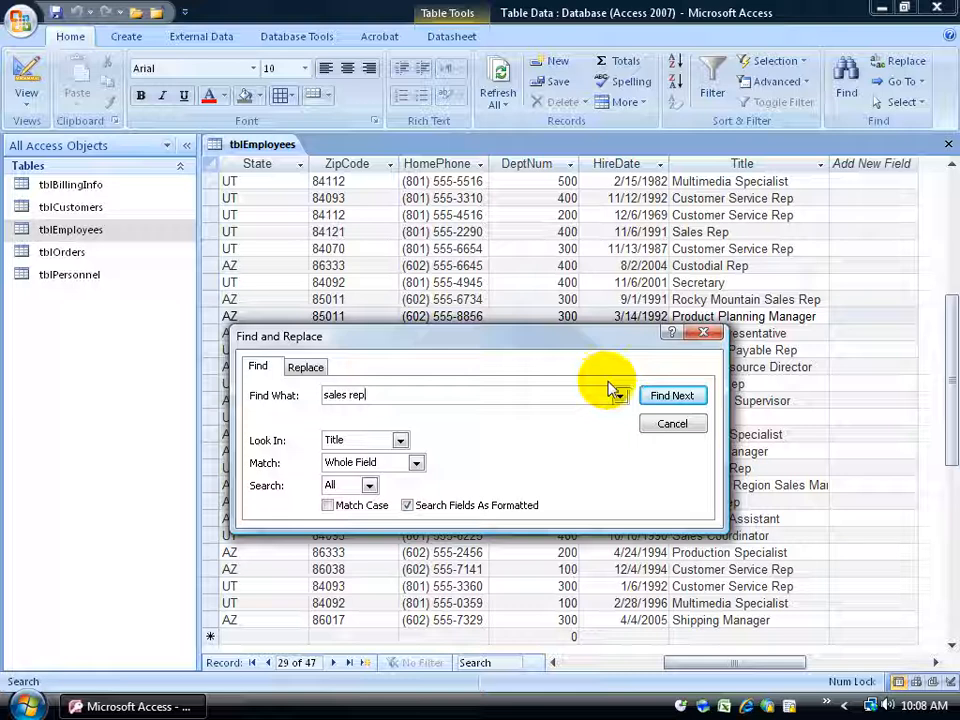
{"action": "left_click", "coordinate": [660, 397]}
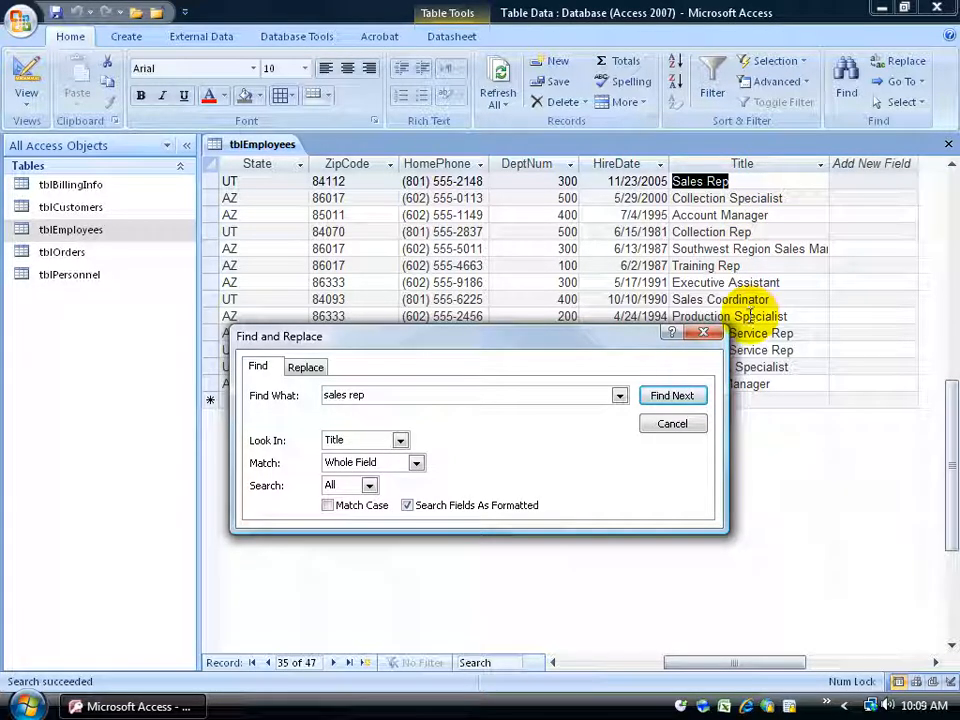
{"action": "left_click", "coordinate": [678, 398]}
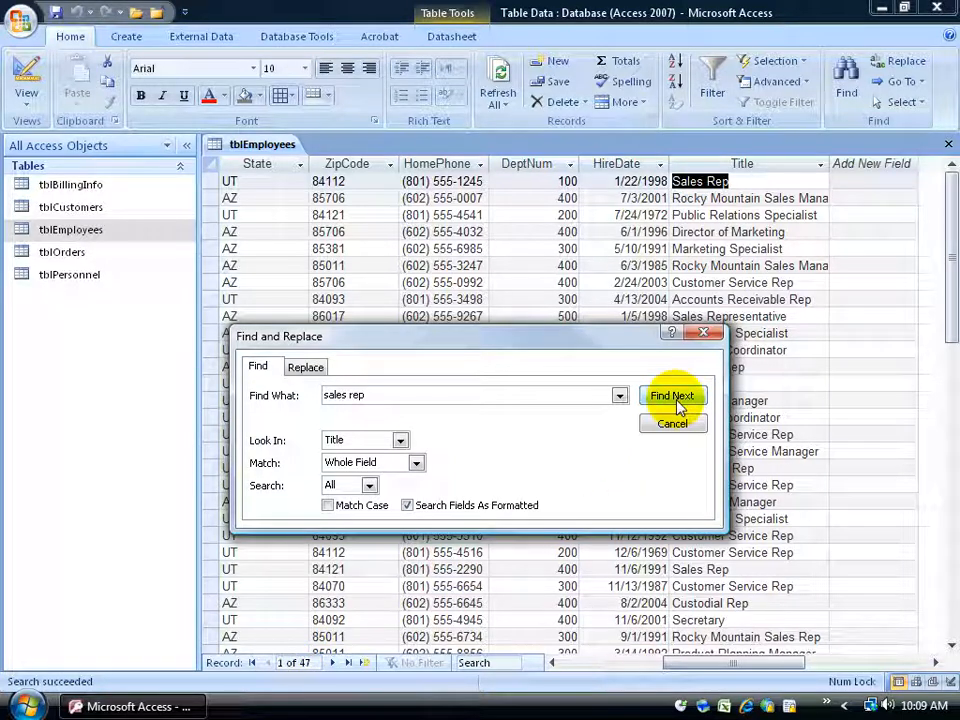
Replace the found sales rep title in the first record with Executive Rep and close Find and Replace.
{"action": "left_click", "coordinate": [306, 367]}
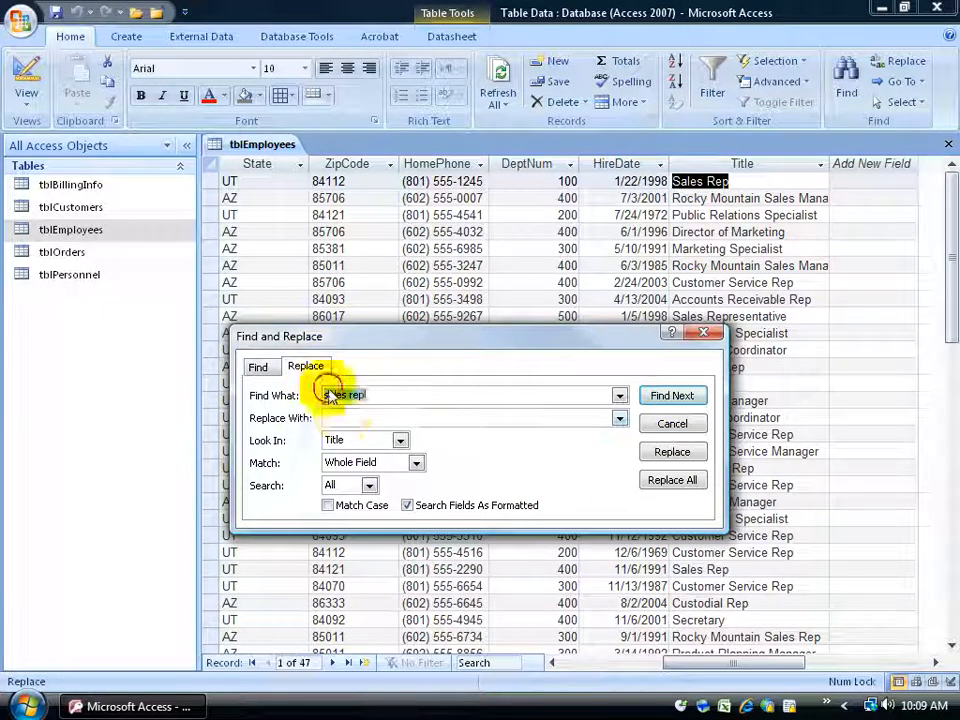
{"action": "left_click", "coordinate": [343, 416]}
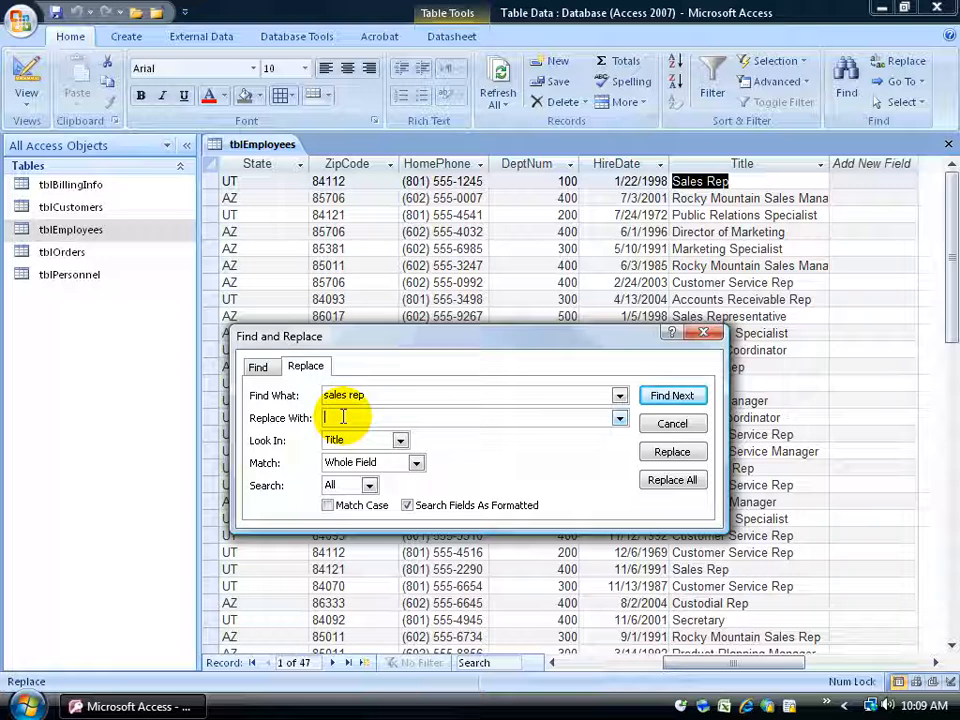
{"action": "type", "text": "Executive Rep"}
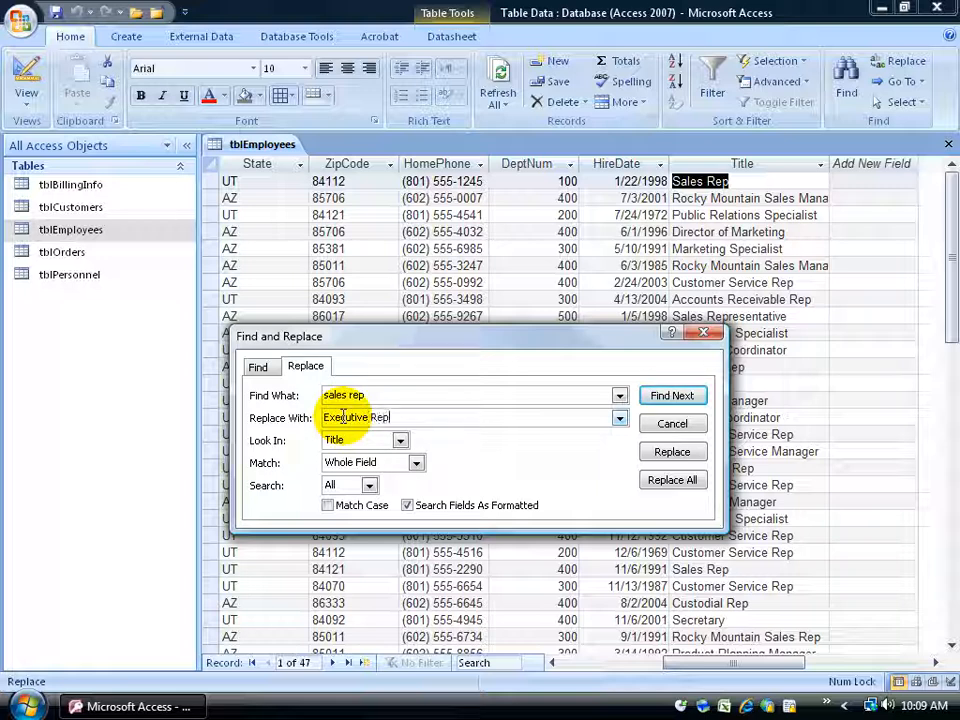
{"action": "left_click", "coordinate": [668, 451]}
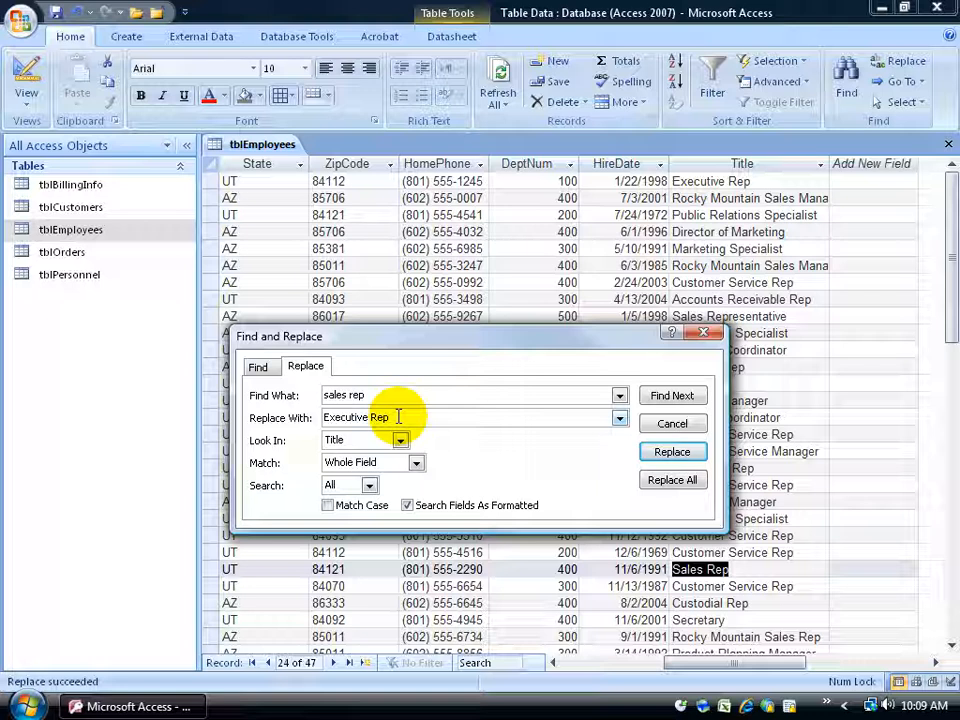
{"action": "left_click", "coordinate": [671, 426]}
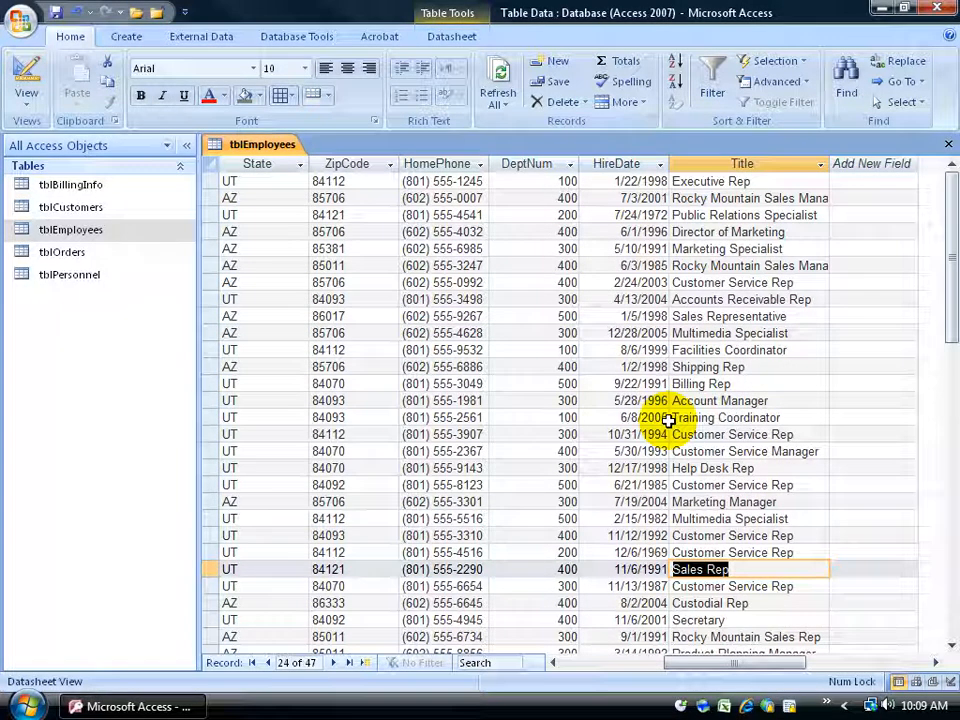
{"action": "left_click", "coordinate": [690, 418]}
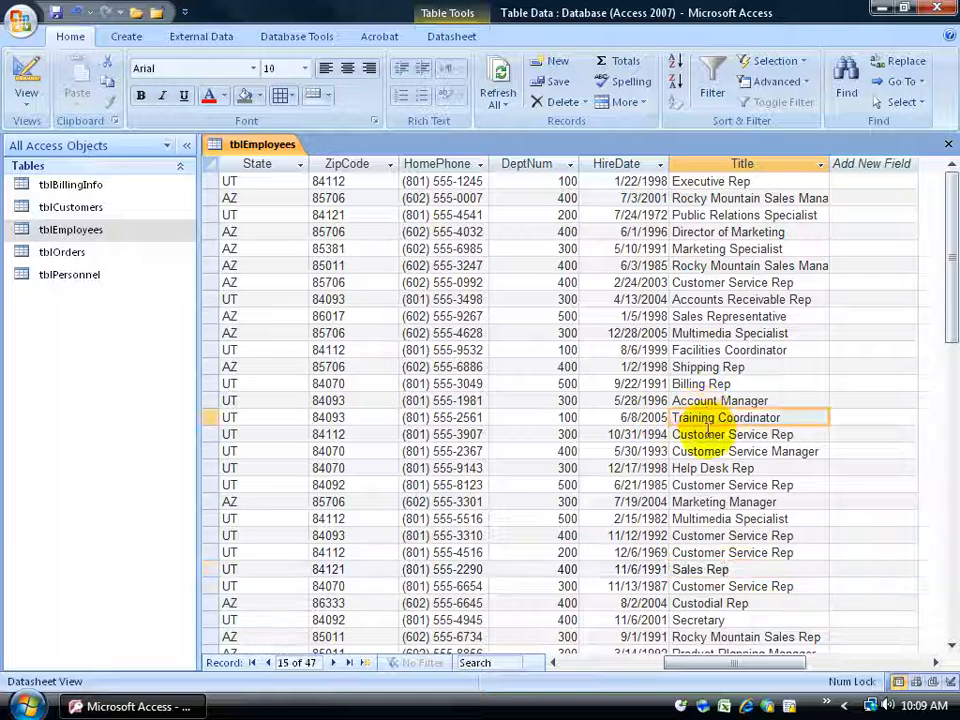
Search the entire tblEmployees table for whole-field matches of an employee's first name, keep tblEmployees as the search scope, and close Find and Replace.
{"action": "left_click", "coordinate": [706, 433]}
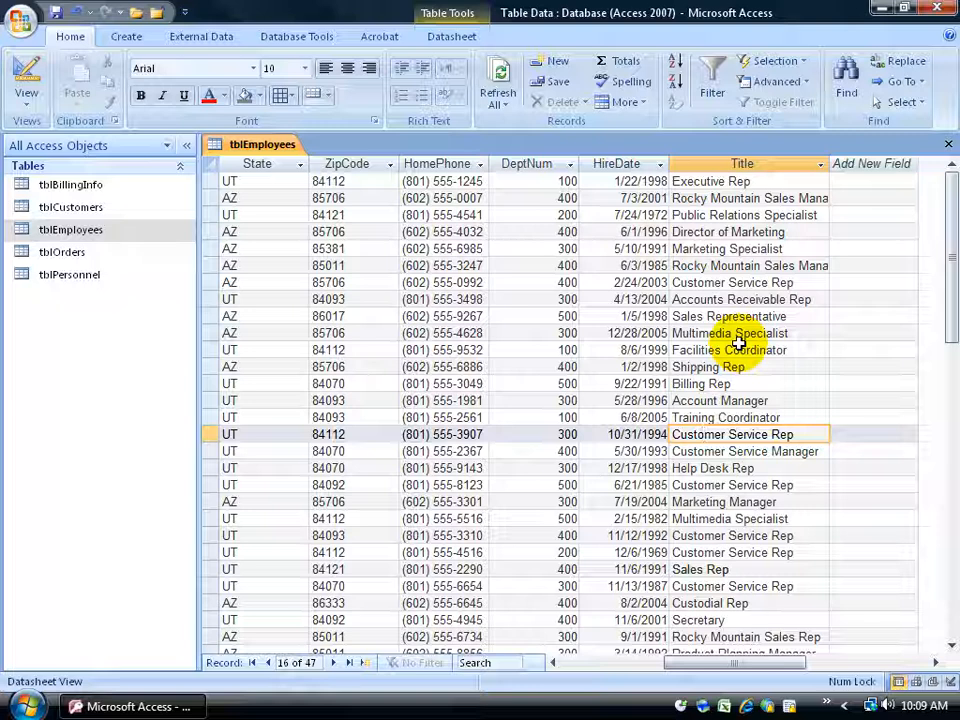
{"action": "key", "text": "ctrl+f"}
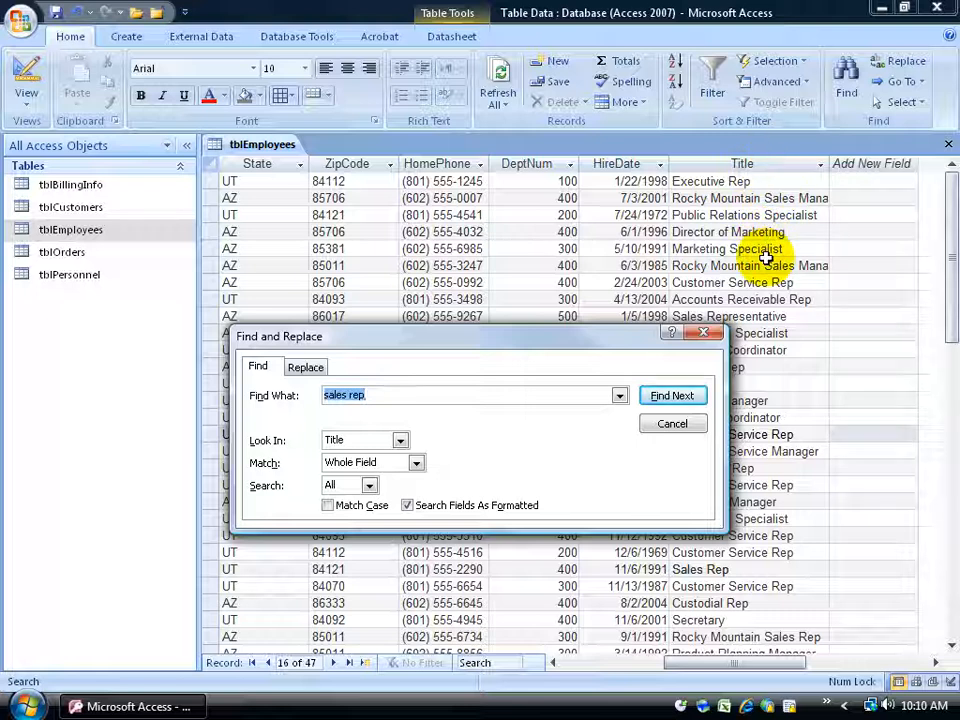
{"action": "left_click", "coordinate": [399, 440]}
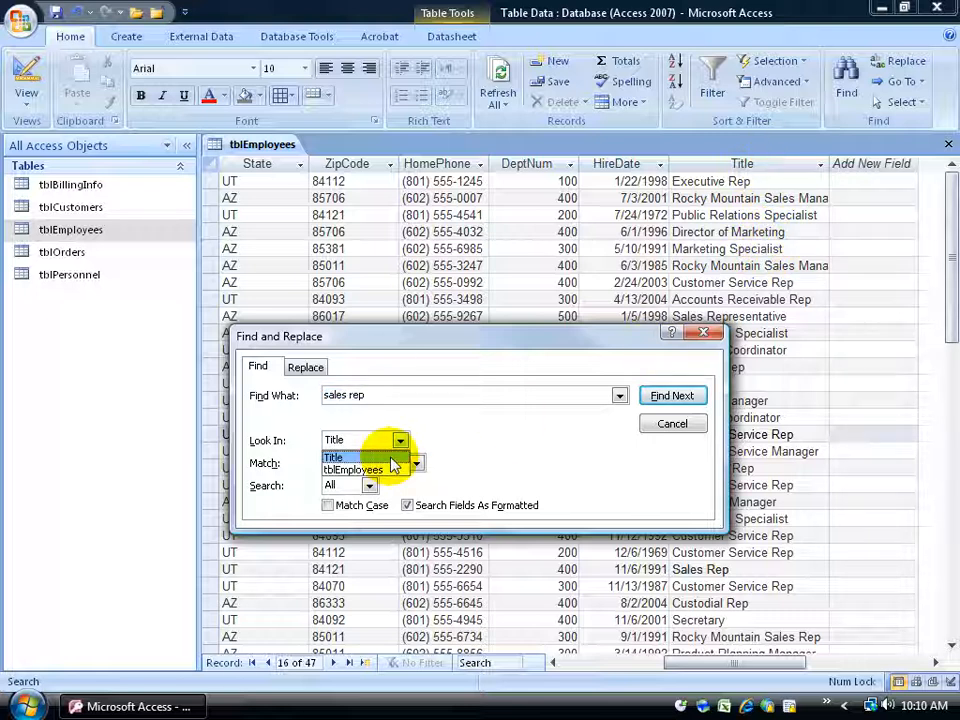
{"action": "left_click", "coordinate": [386, 468]}
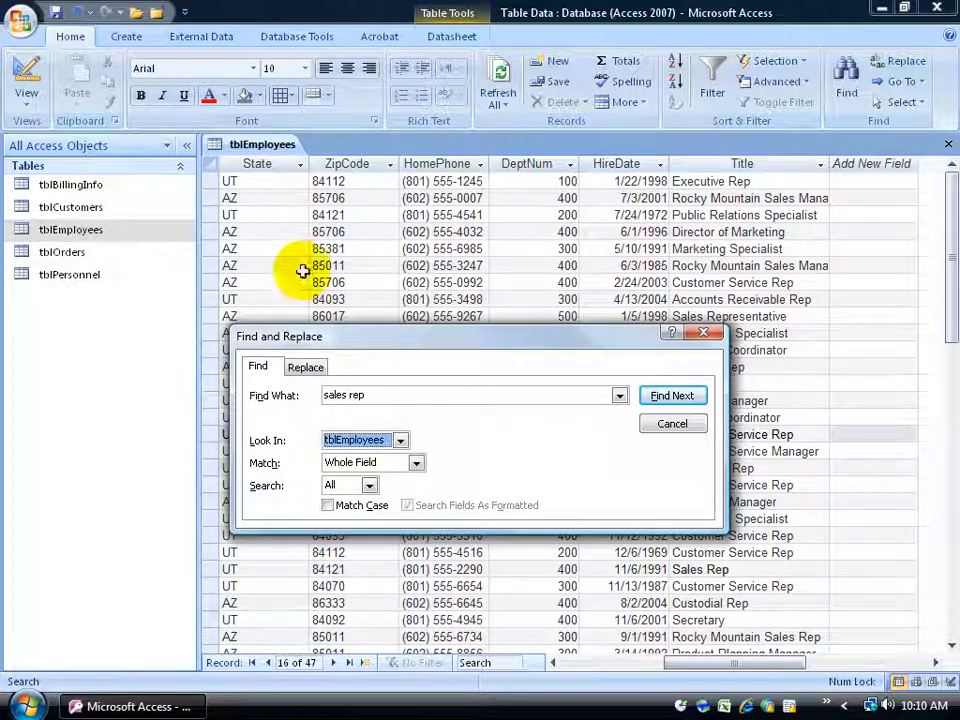
{"action": "left_click", "coordinate": [399, 440]}
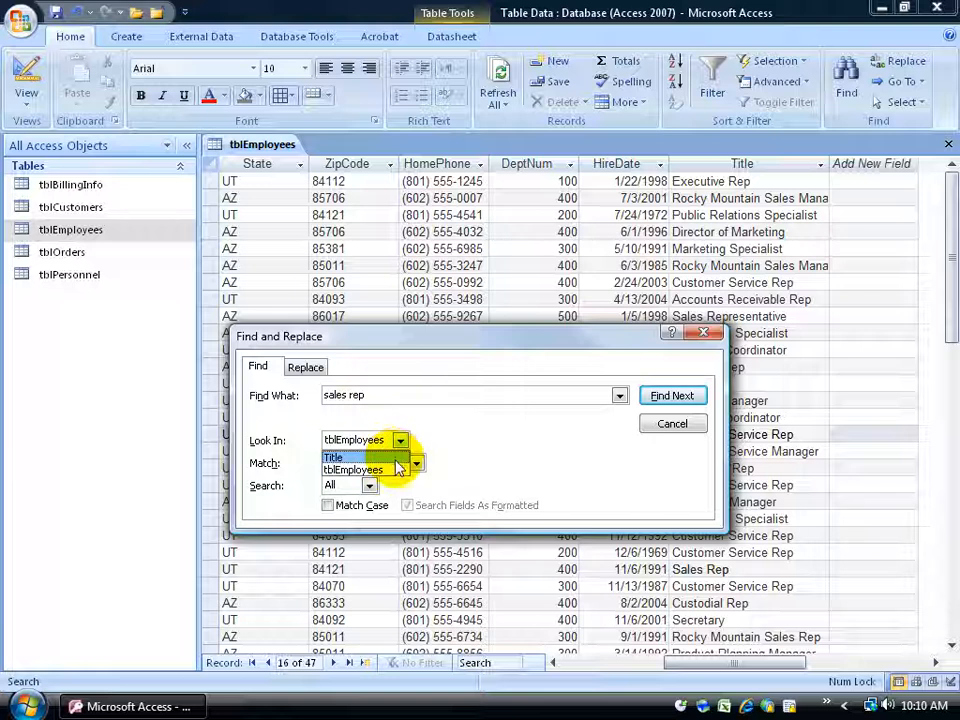
{"action": "left_click", "coordinate": [398, 469]}
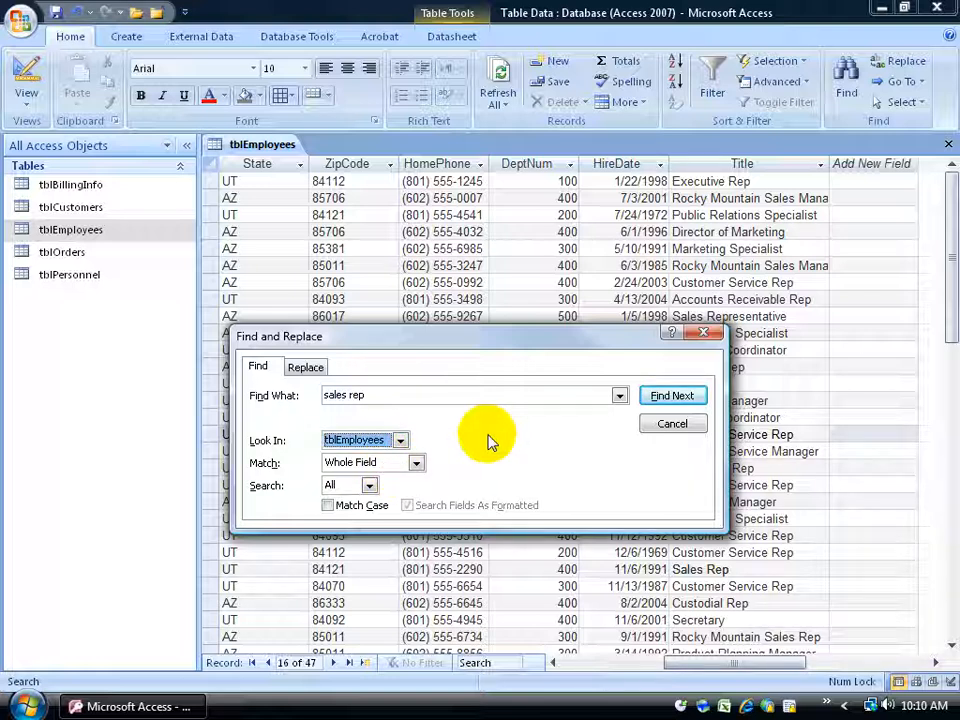
{"action": "left_click_drag", "start_coordinate": [377, 390], "coordinate": [266, 378]}
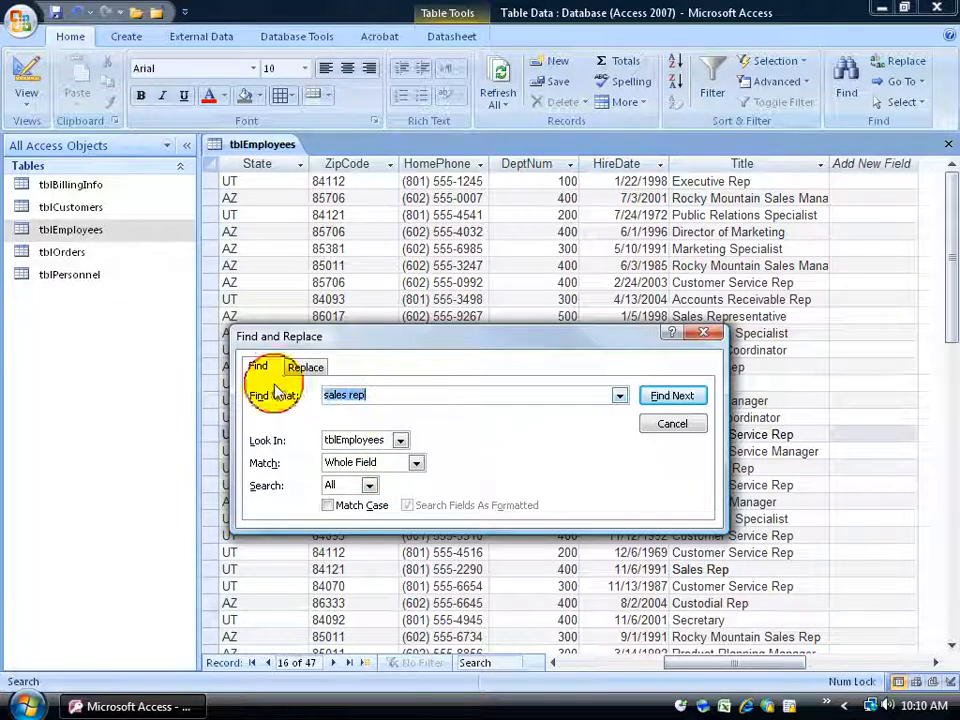
{"action": "type", "text": "john"}
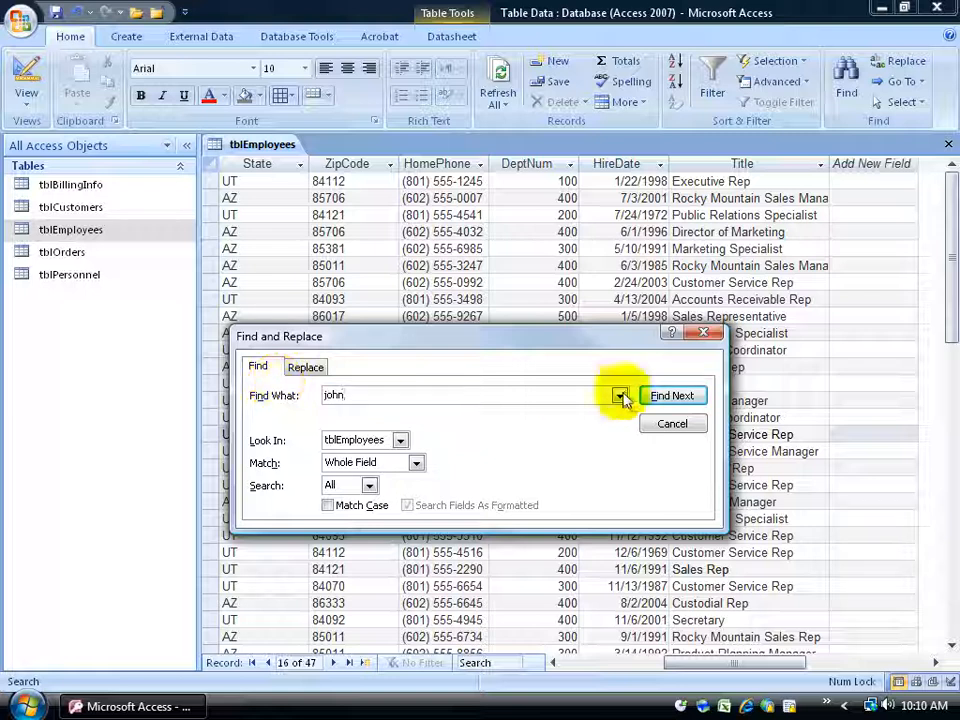
{"action": "left_click", "coordinate": [672, 395]}
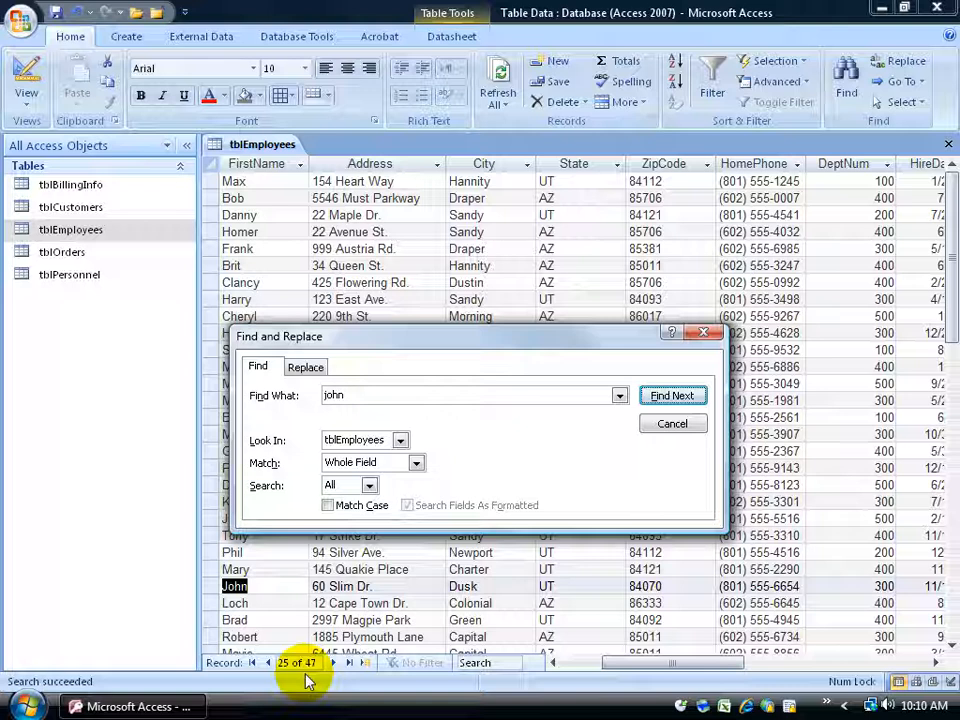
{"action": "left_click", "coordinate": [400, 442]}
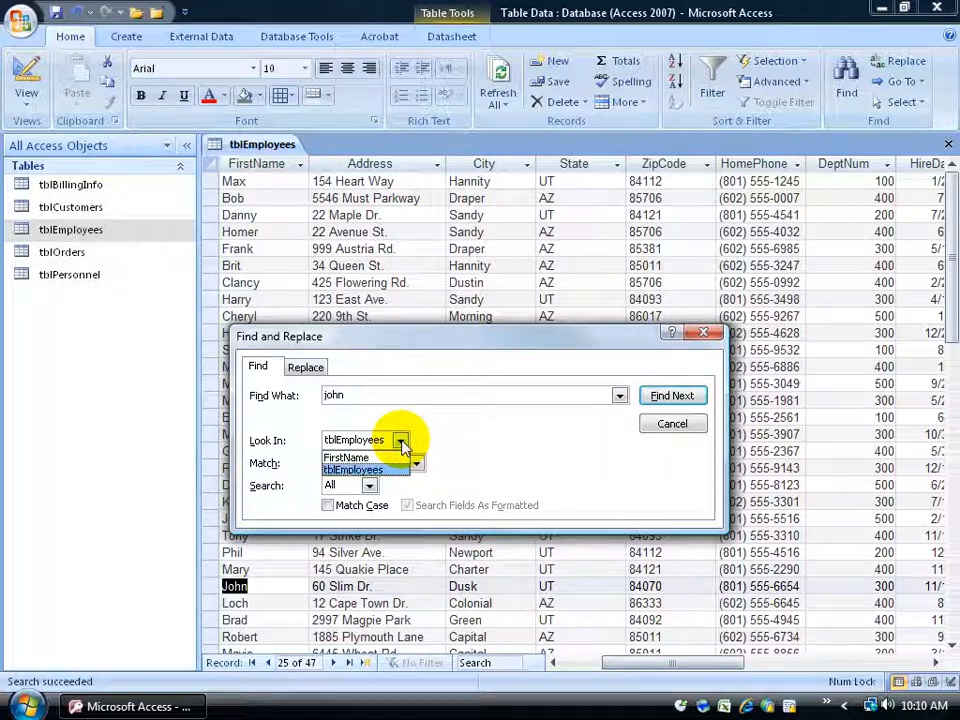
{"action": "left_click", "coordinate": [377, 469]}
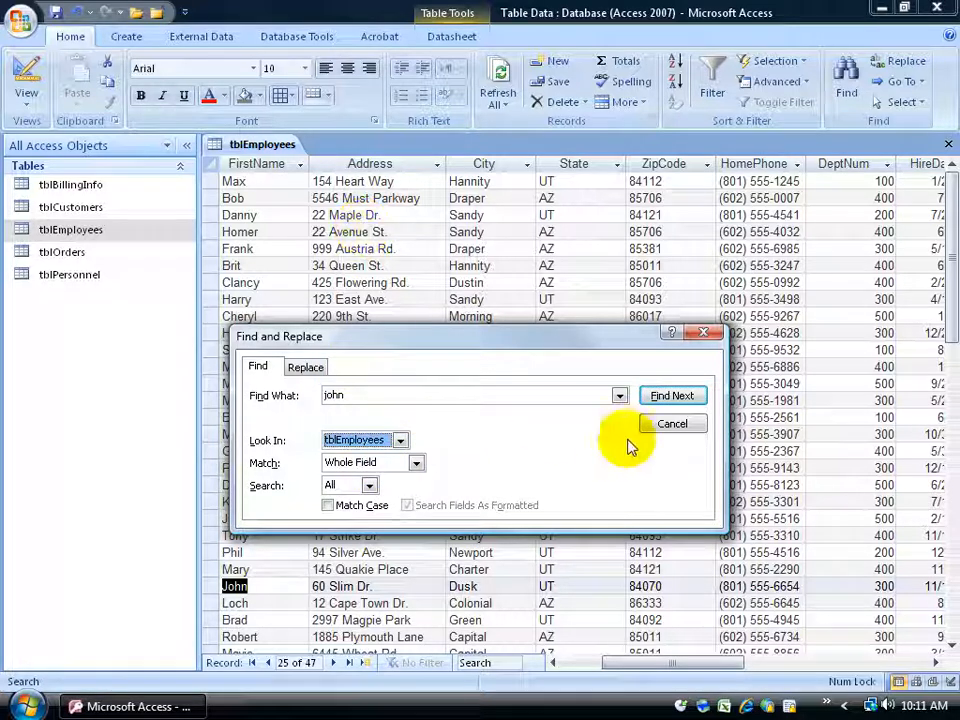
{"action": "left_click", "coordinate": [658, 423]}
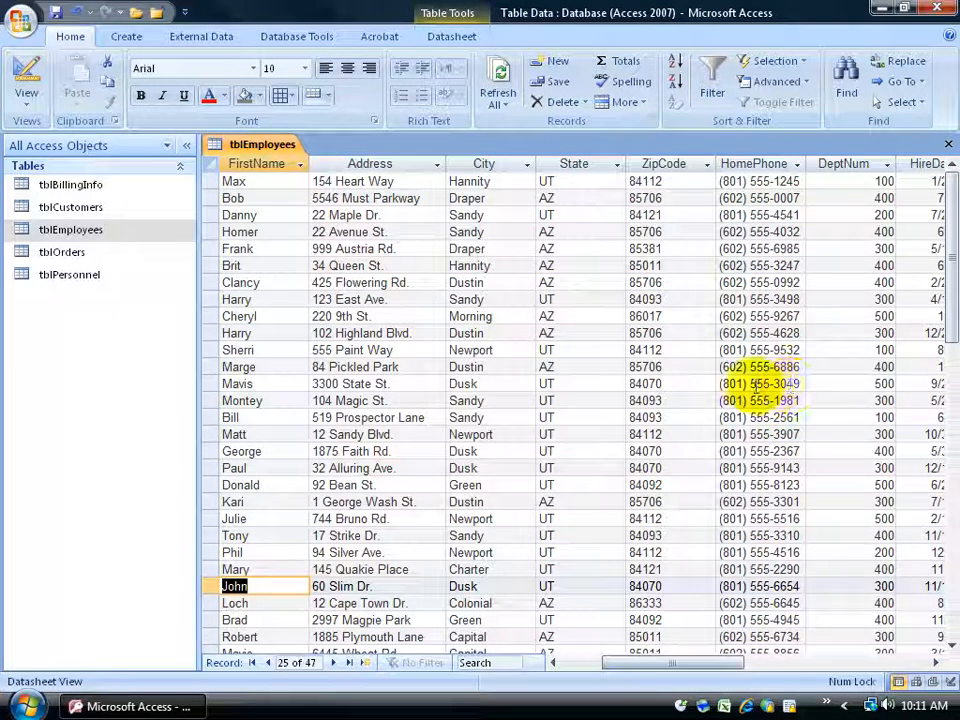
Change the final digit of the HomePhone value in record 12 to 7, save the record and close tblEmployees.
{"action": "left_click", "coordinate": [788, 368]}
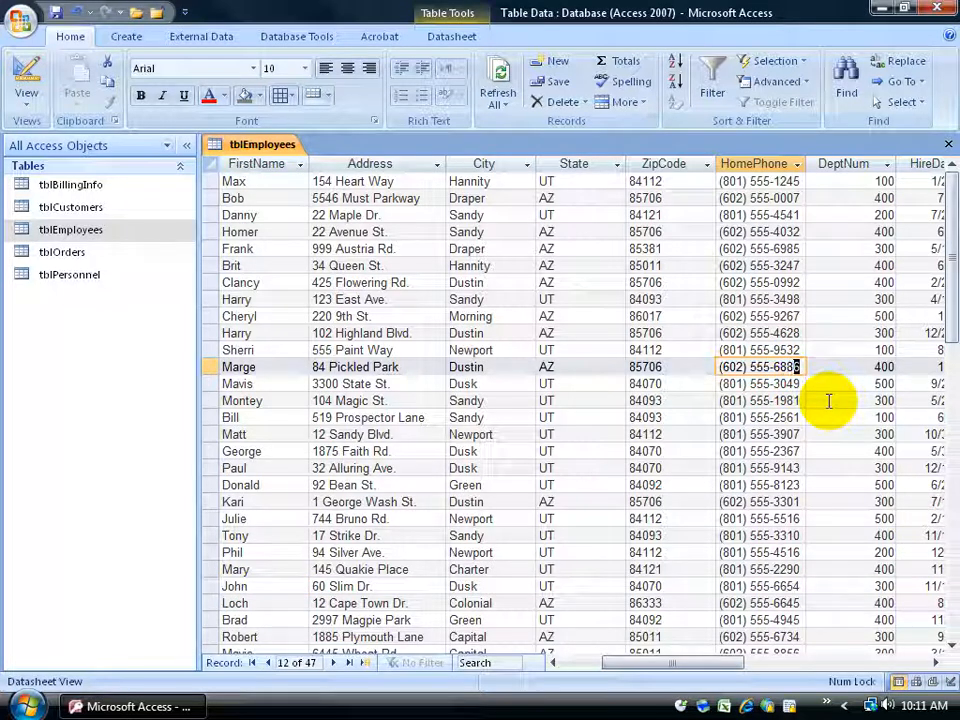
{"action": "type", "text": "7"}
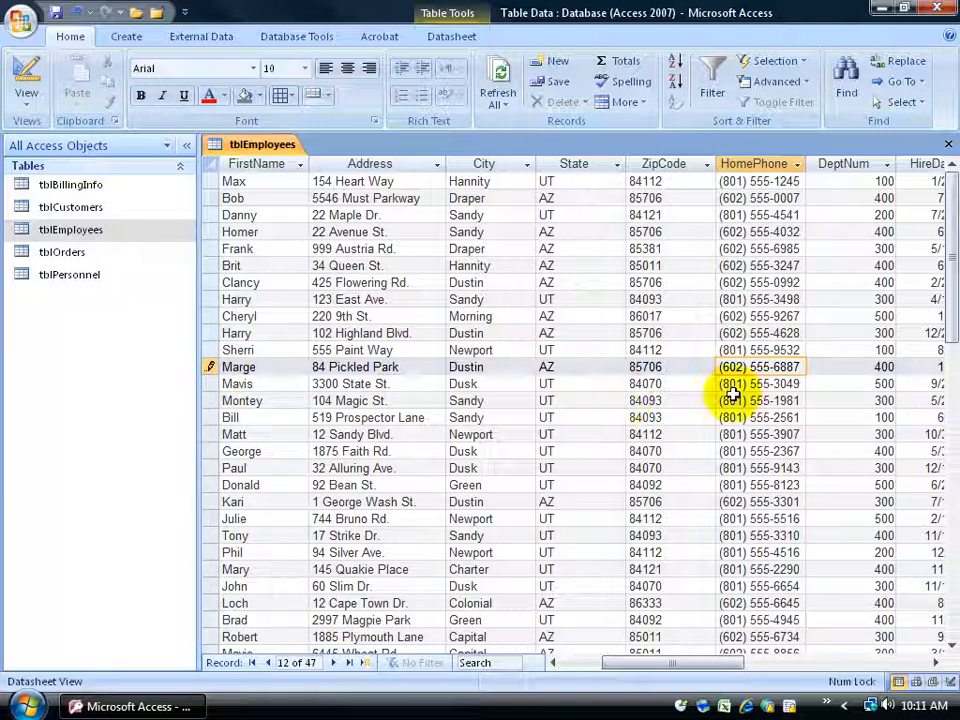
{"action": "key", "text": "shift+Return"}
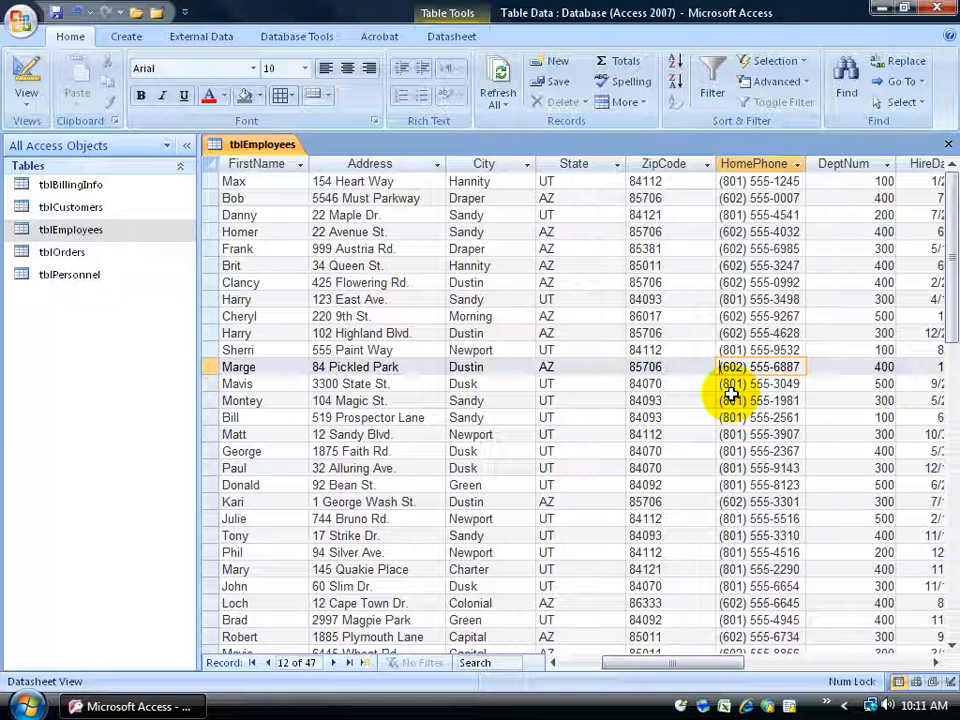
{"action": "left_click", "coordinate": [948, 144]}
Open tblOrders and add a Total row that calculates the Sum of the Quantity field.
{"action": "double_click", "coordinate": [75, 261]}
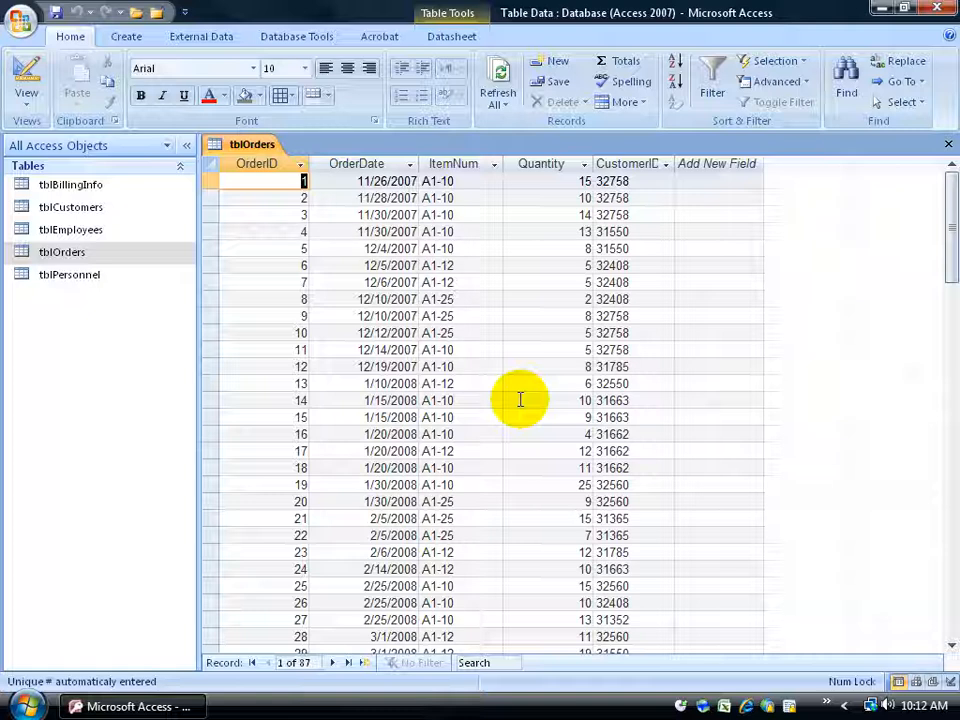
{"action": "left_click", "coordinate": [632, 64]}
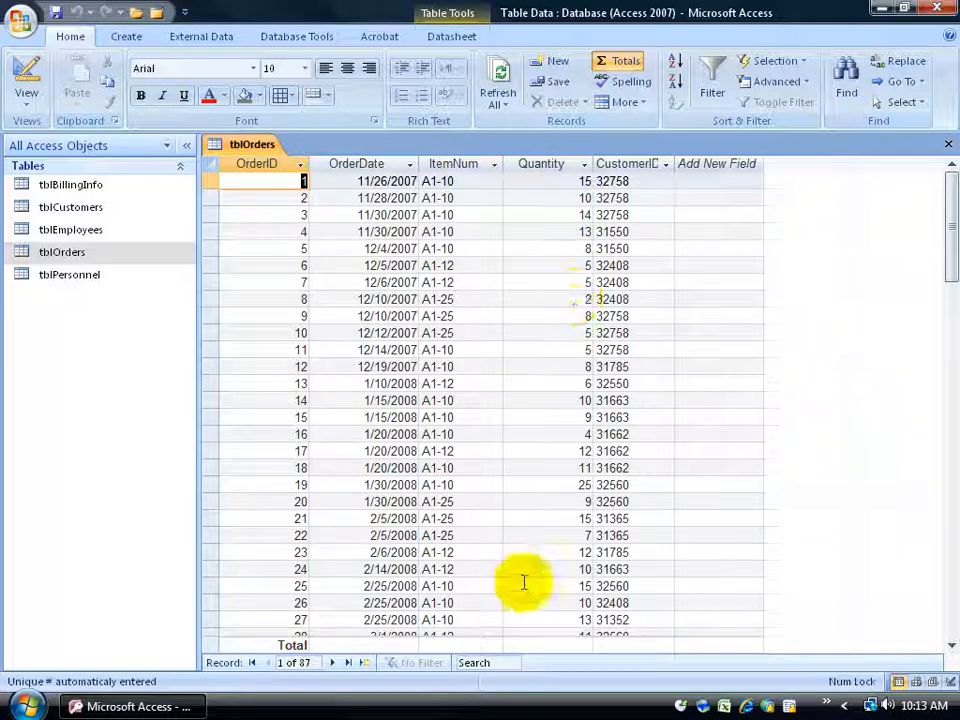
{"action": "left_click", "coordinate": [561, 643]}
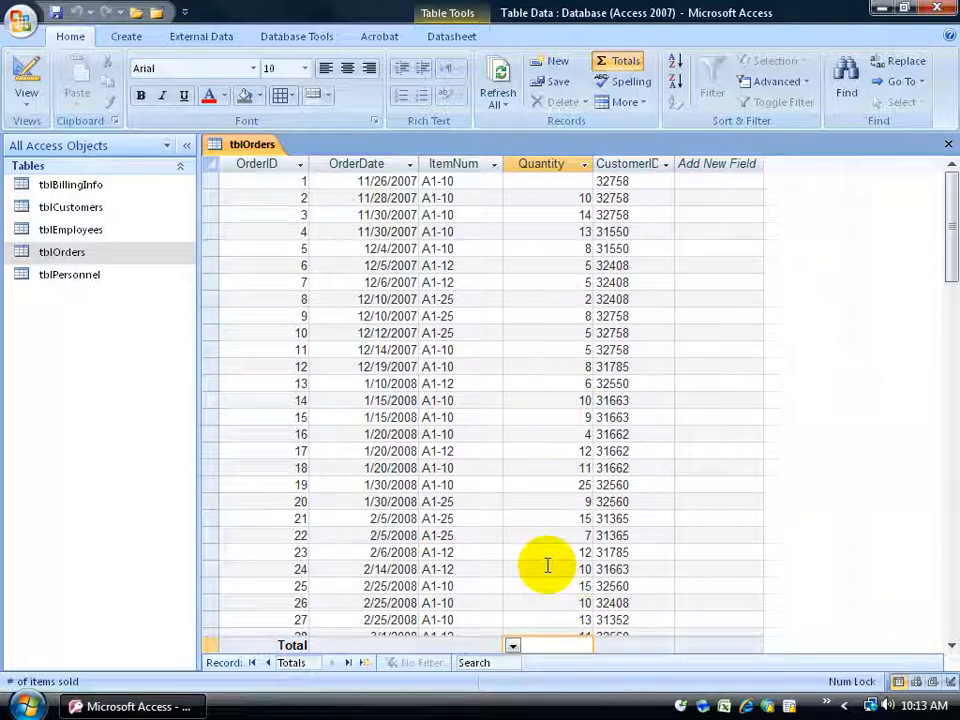
{"action": "left_click", "coordinate": [512, 645]}
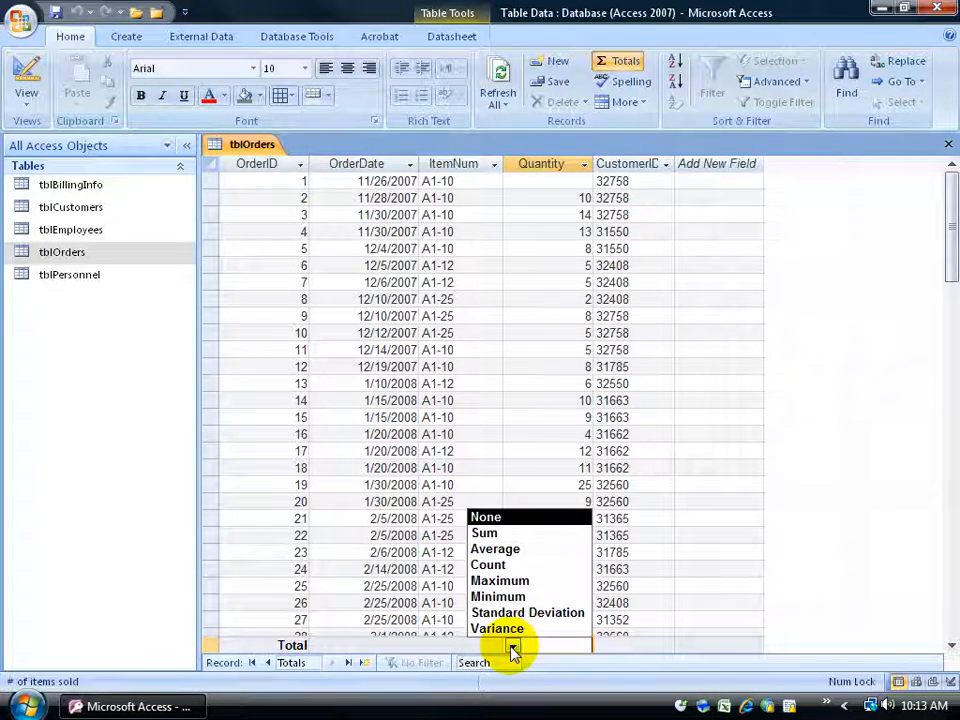
{"action": "left_click", "coordinate": [503, 534]}
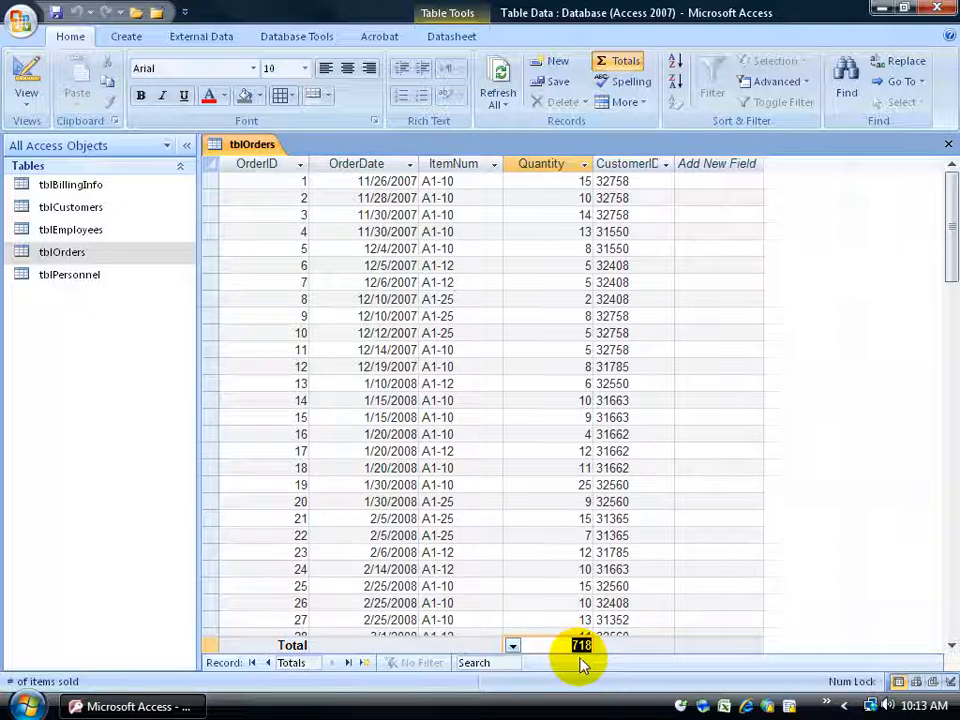
Review the Total row and its available functions for the Quantity field, and hide the Total row in tblOrders.
{"action": "left_click_drag", "start_coordinate": [951, 260], "coordinate": [944, 326]}
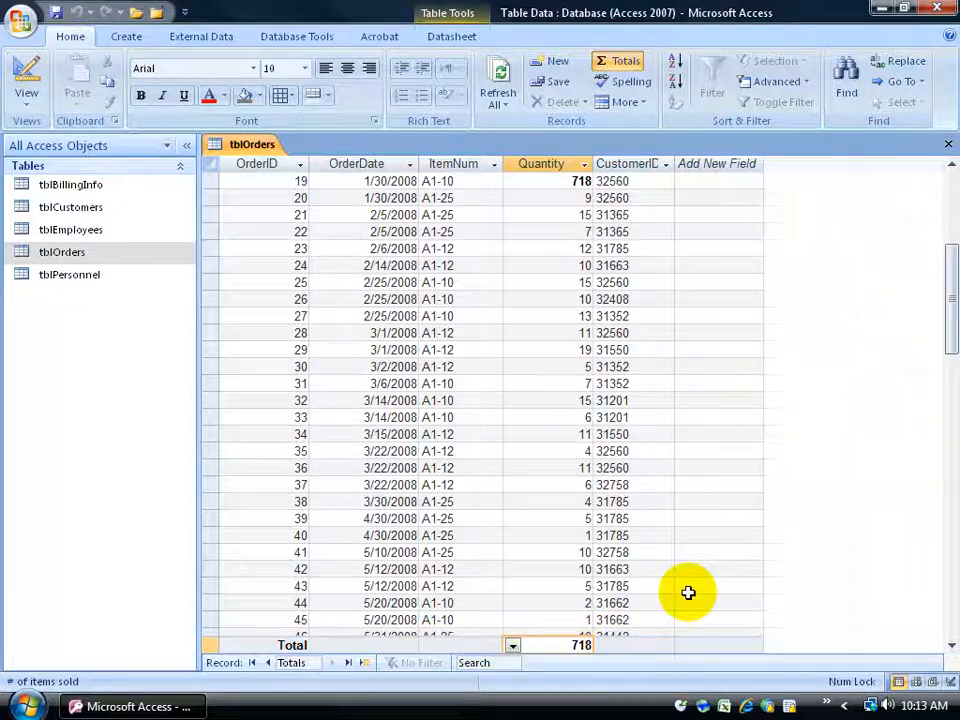
{"action": "left_click", "coordinate": [558, 401]}
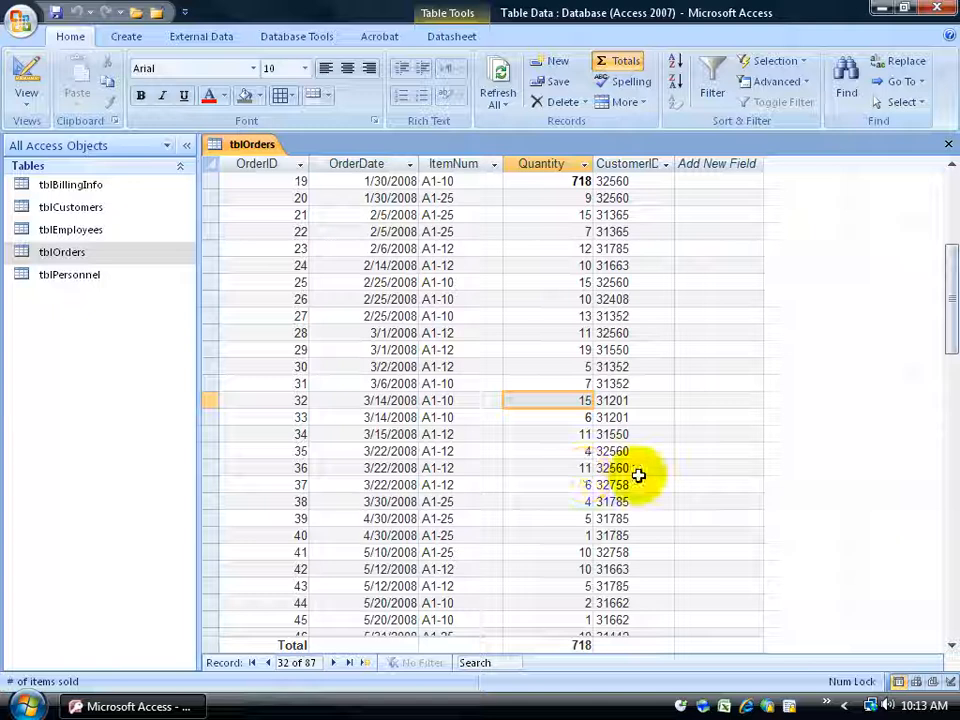
{"action": "left_click", "coordinate": [581, 643]}
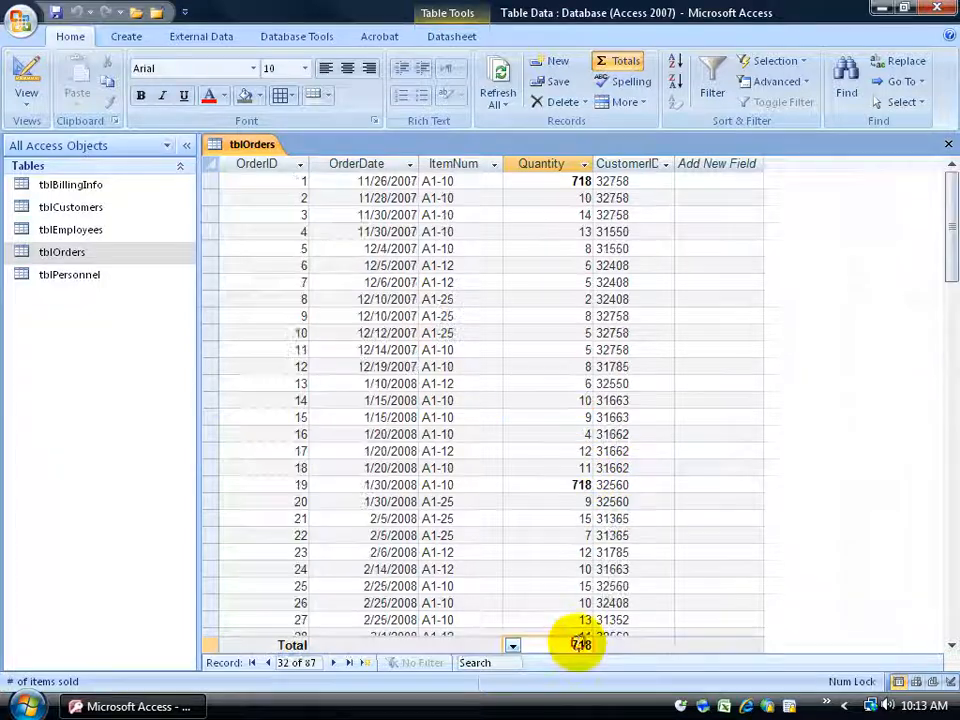
{"action": "left_click", "coordinate": [513, 646]}
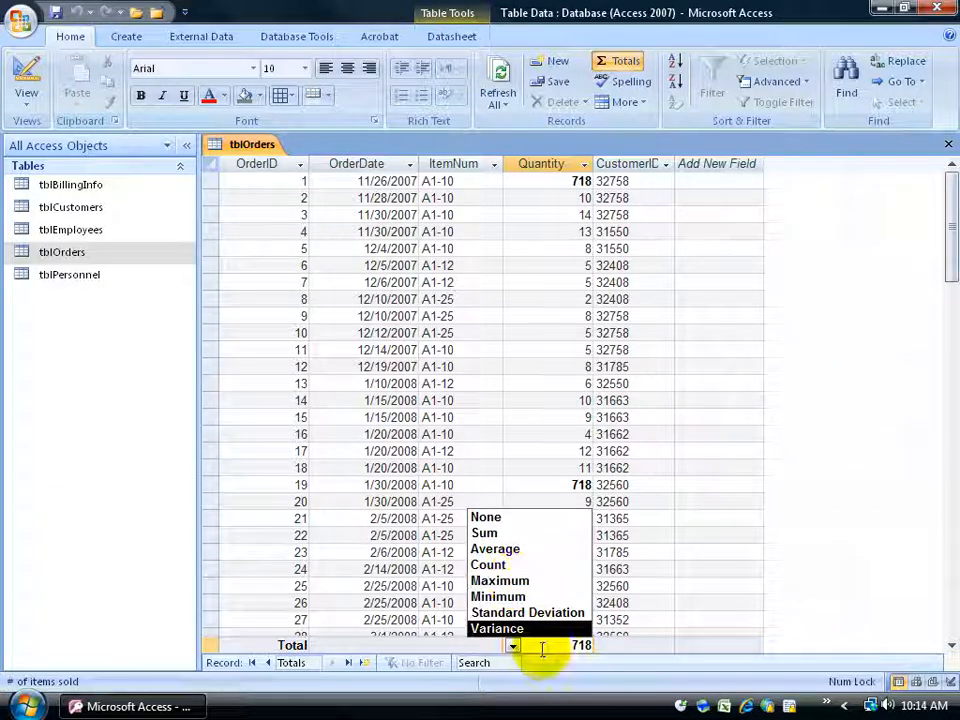
{"action": "left_click", "coordinate": [622, 604]}
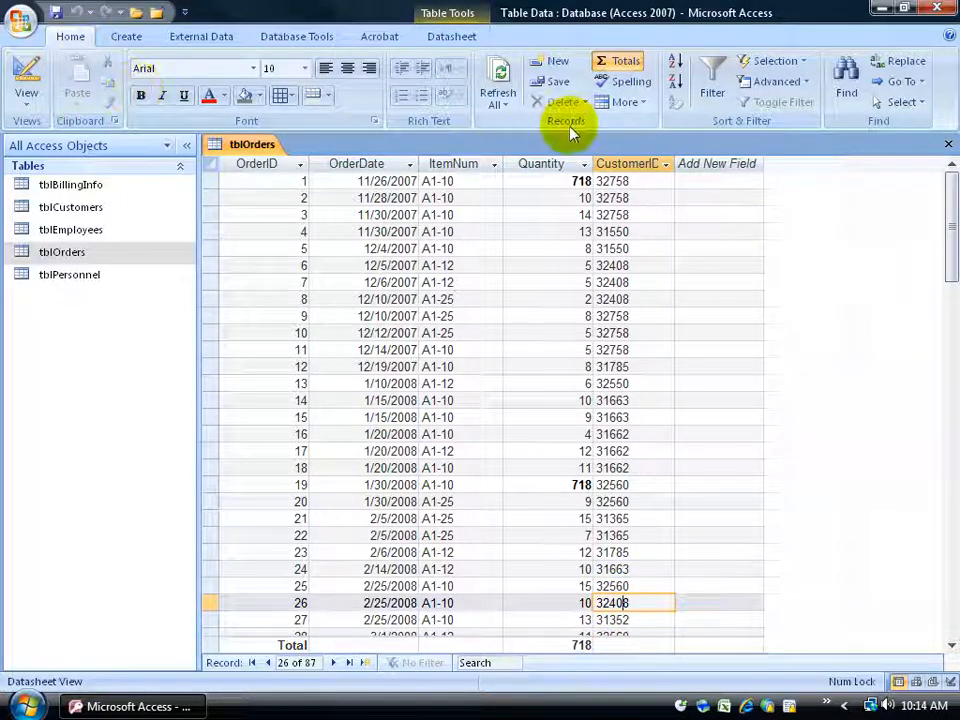
{"action": "left_click", "coordinate": [624, 64]}
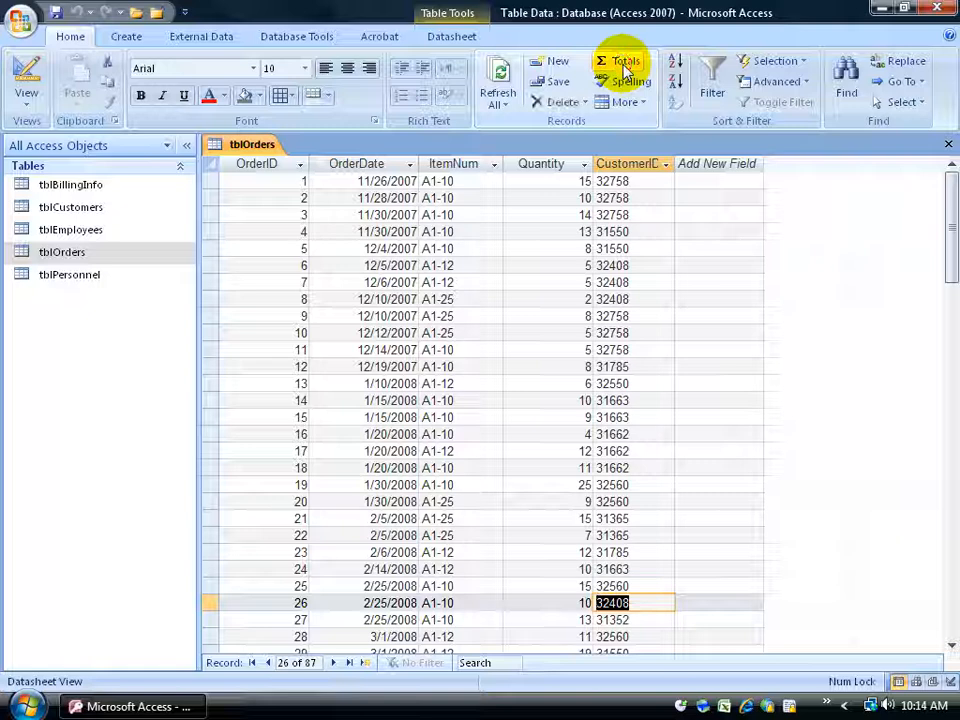